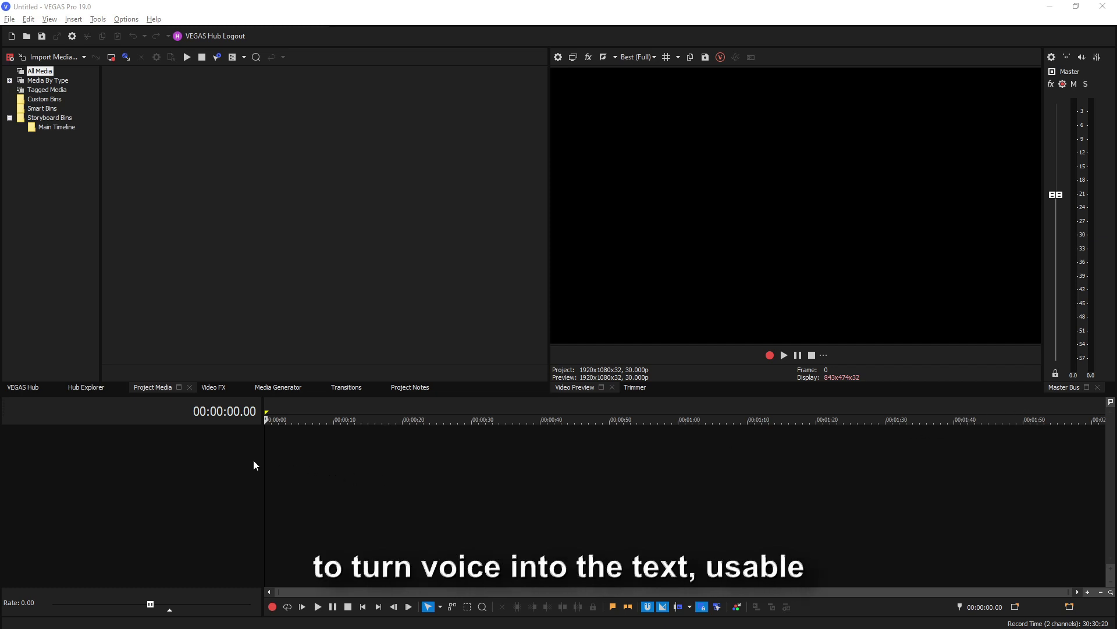
# Insert a new audio track with Ctrl+Q and arm it for recording to the default Documents folder
pyautogui.click(323, 510)
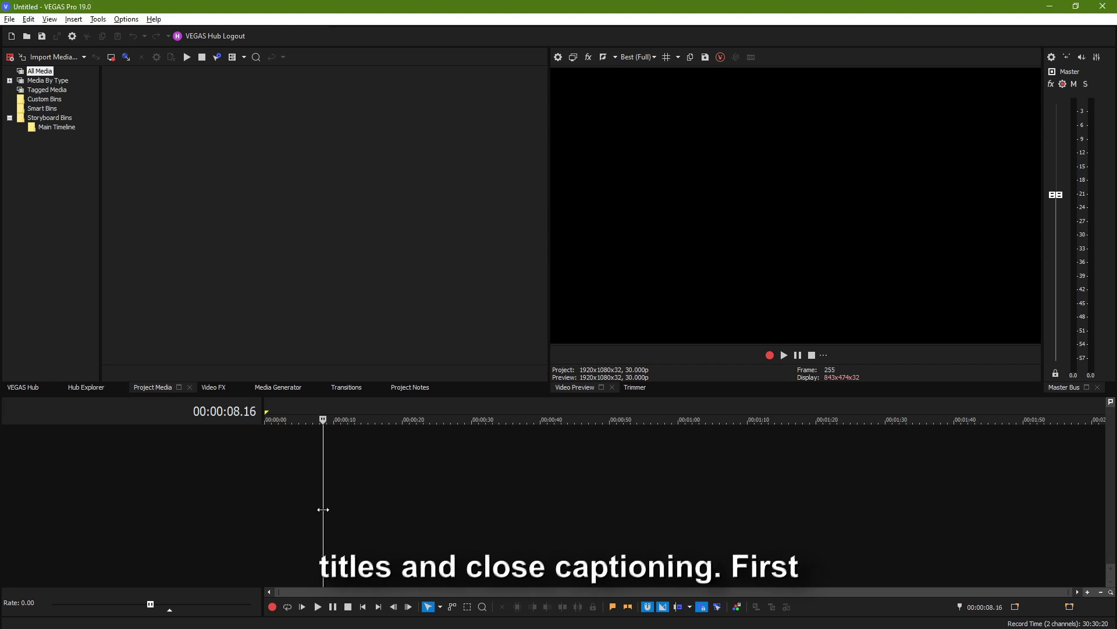
pyautogui.press('Home')
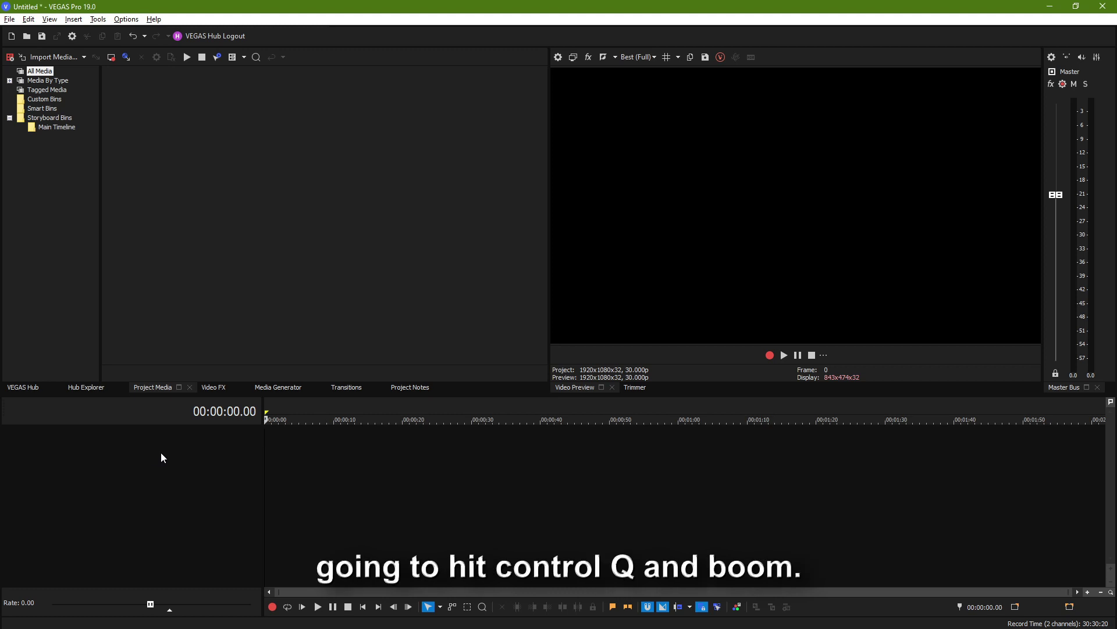
pyautogui.hotkey('ctrl', 'q')
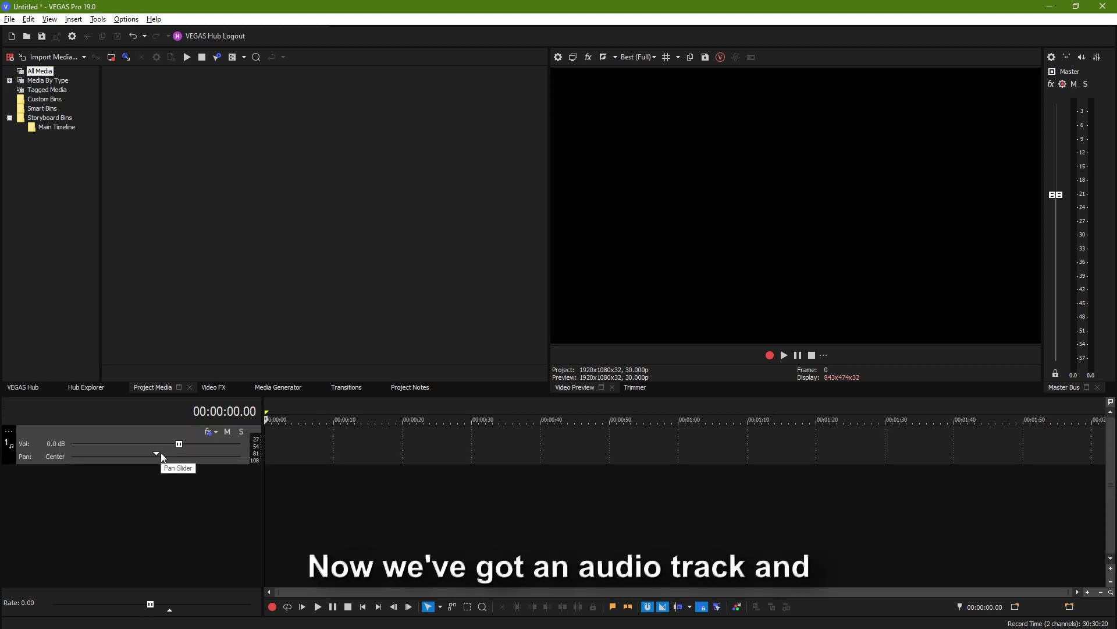
pyautogui.click(8, 432)
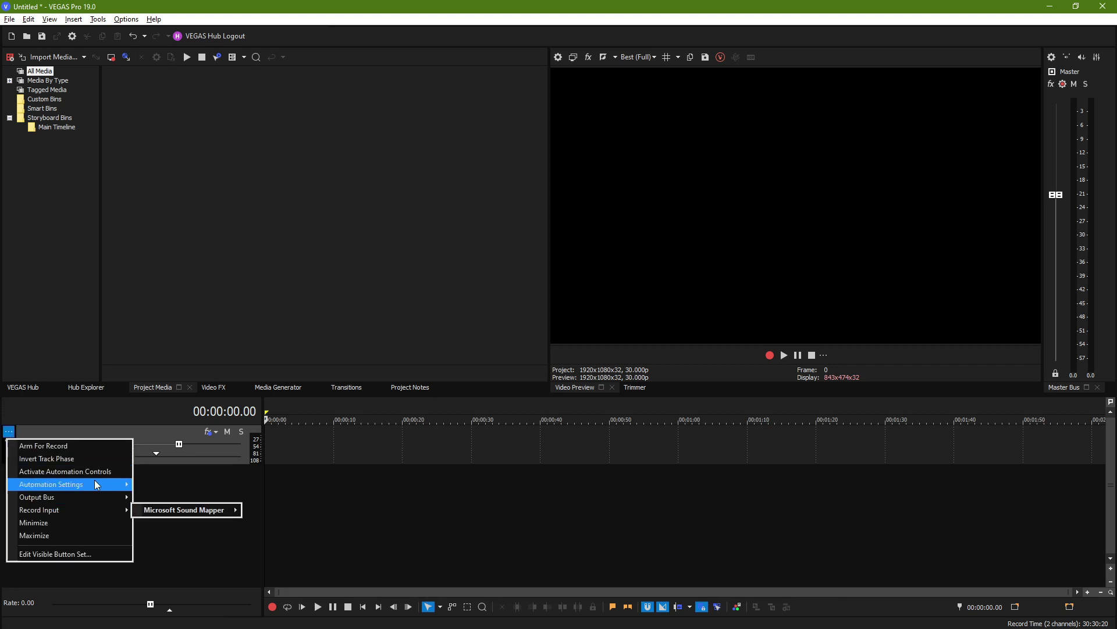
pyautogui.click(100, 446)
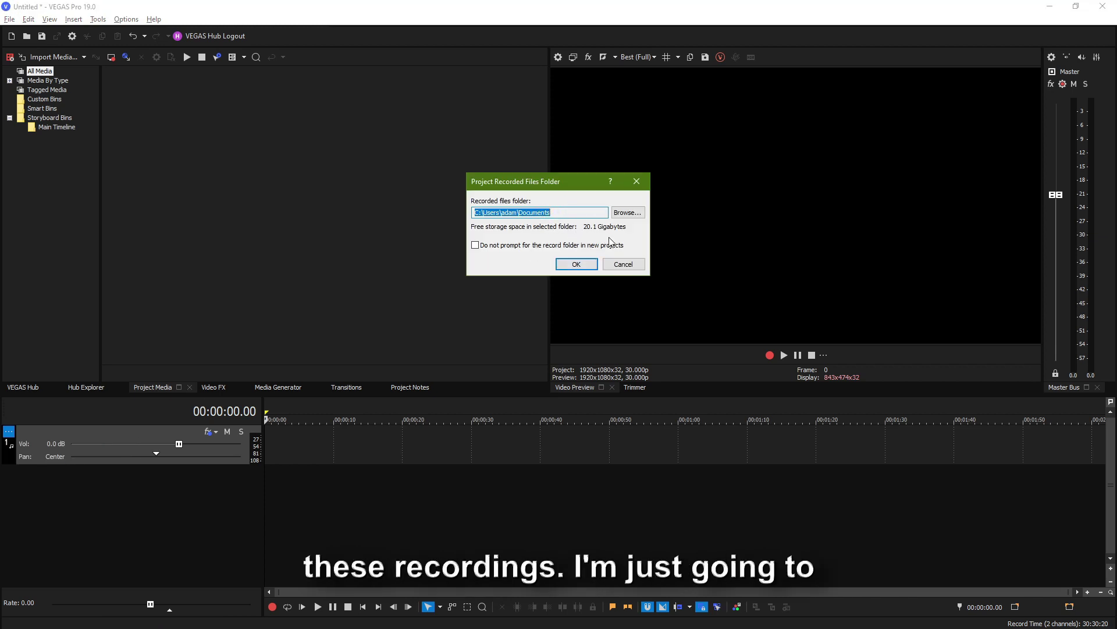
pyautogui.click(591, 268)
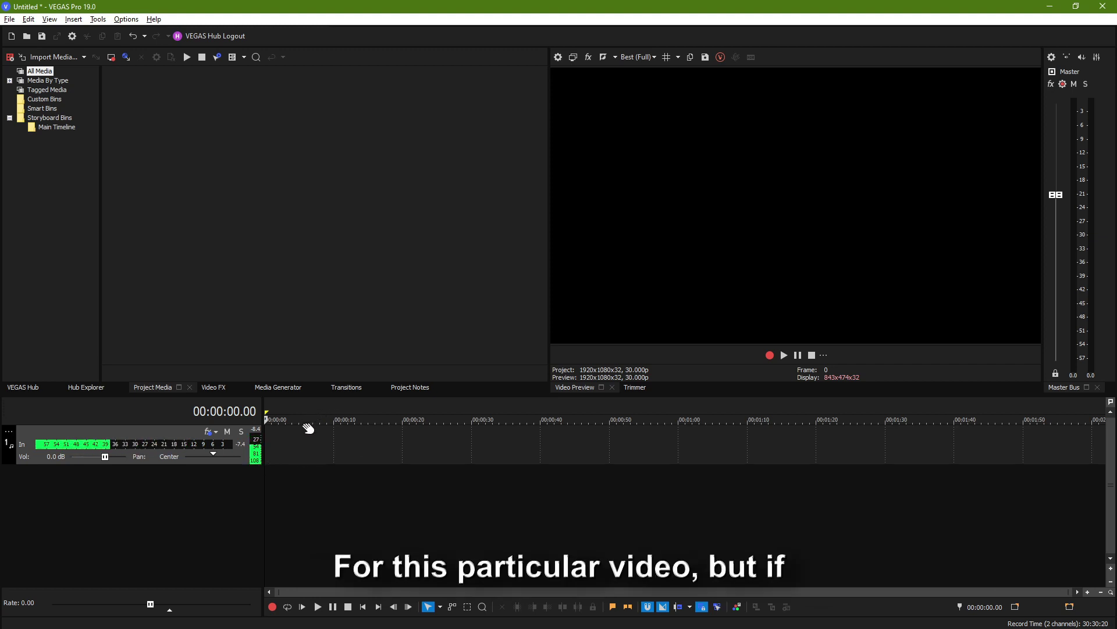
# Record a roughly 14-second voice take from about 00:00:01.05, saved as Track 1 - 1.wav
pyautogui.click(284, 449)
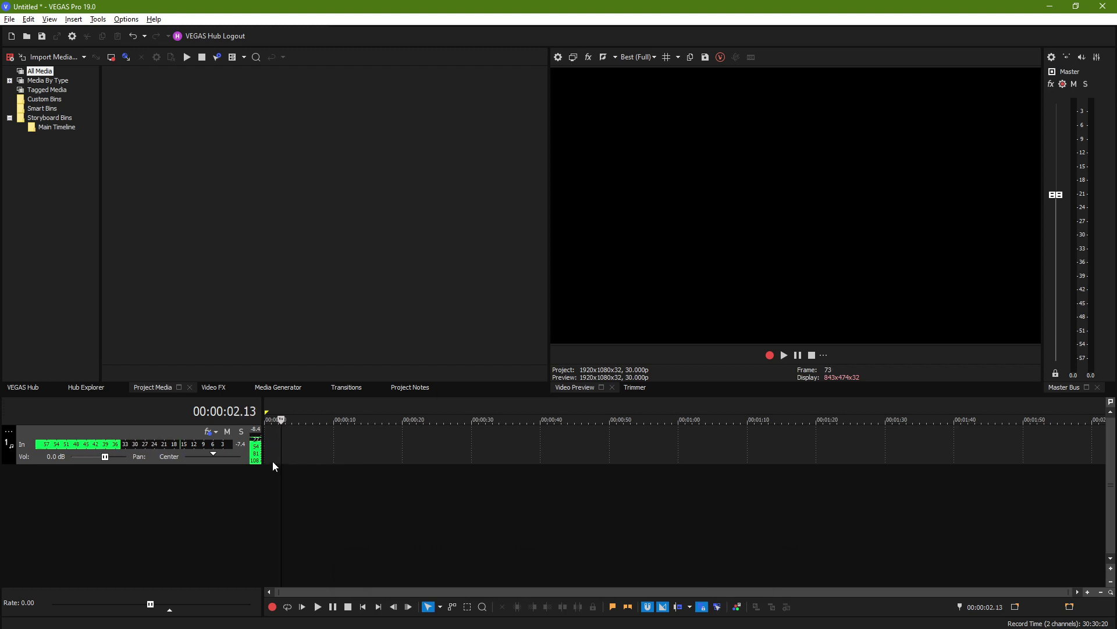
pyautogui.click(273, 461)
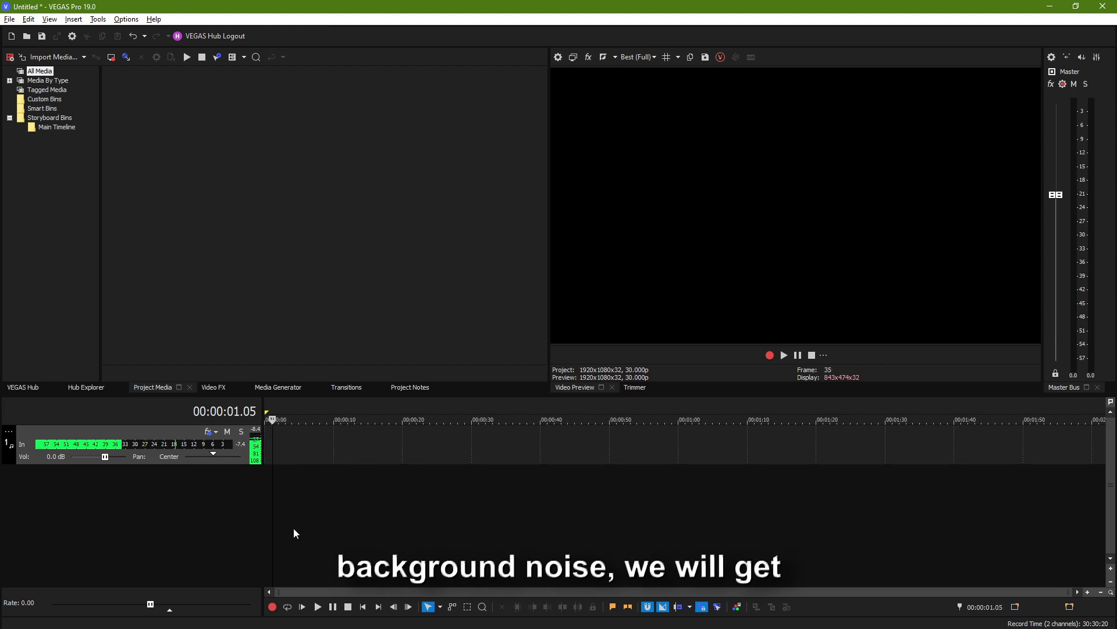
pyautogui.click(273, 607)
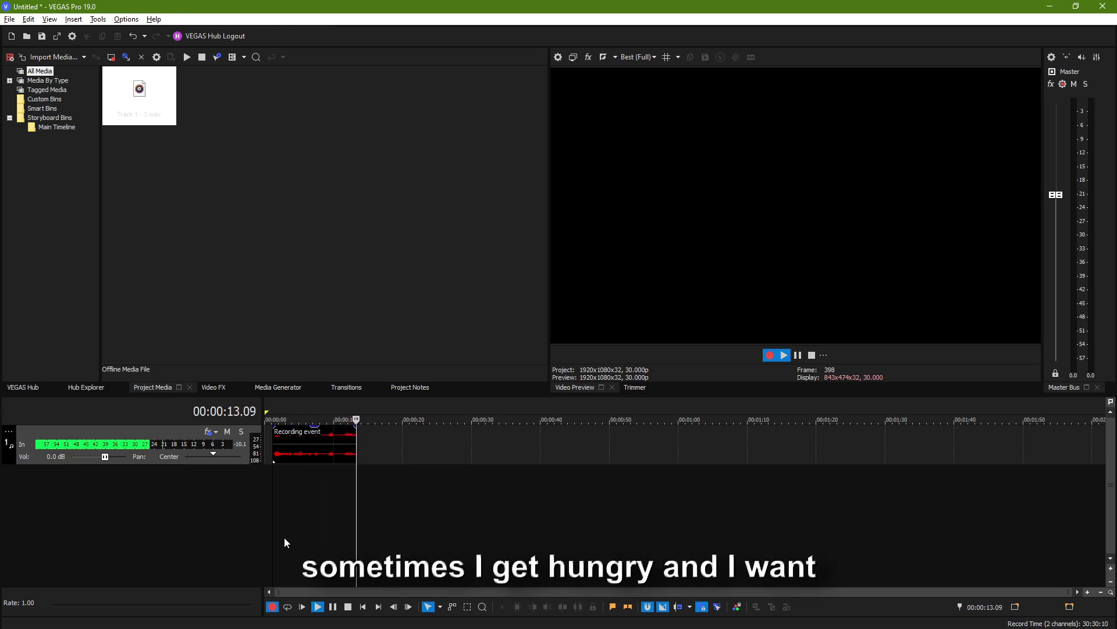
pyautogui.click(271, 607)
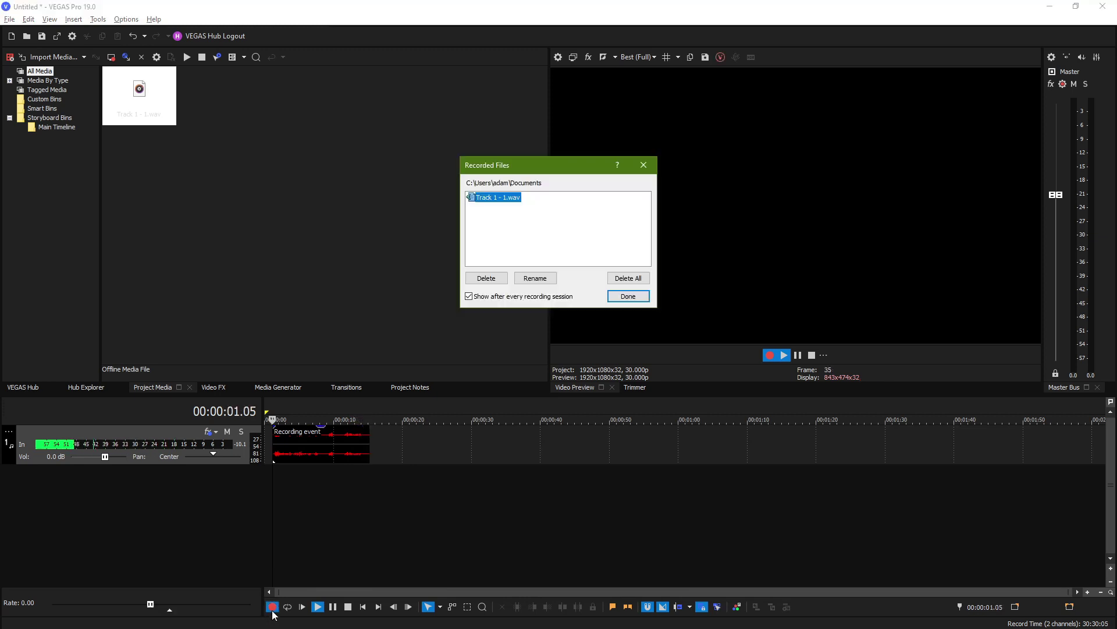
pyautogui.click(628, 296)
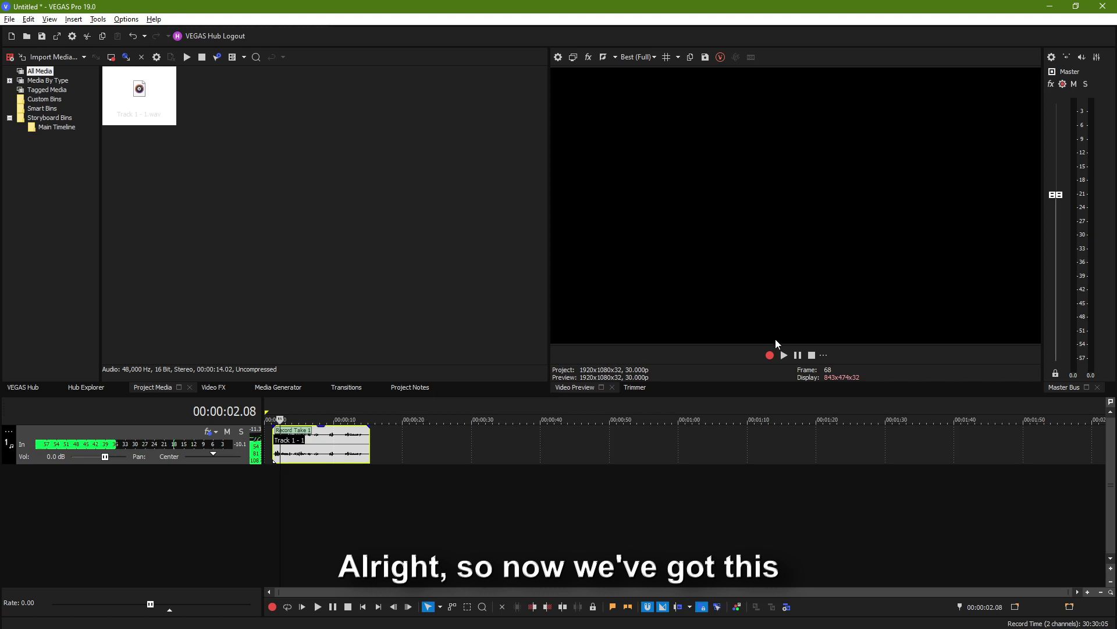
# Play back the recorded take, zoom the timeline in on it, and bring up the Tools menu
pyautogui.click(784, 354)
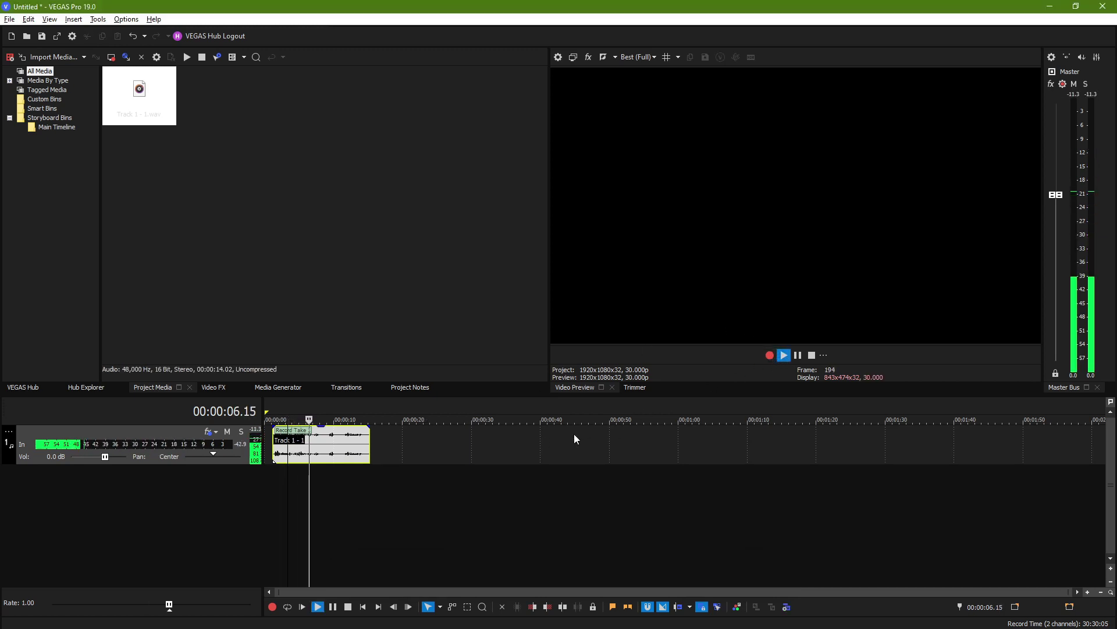
pyautogui.click(798, 355)
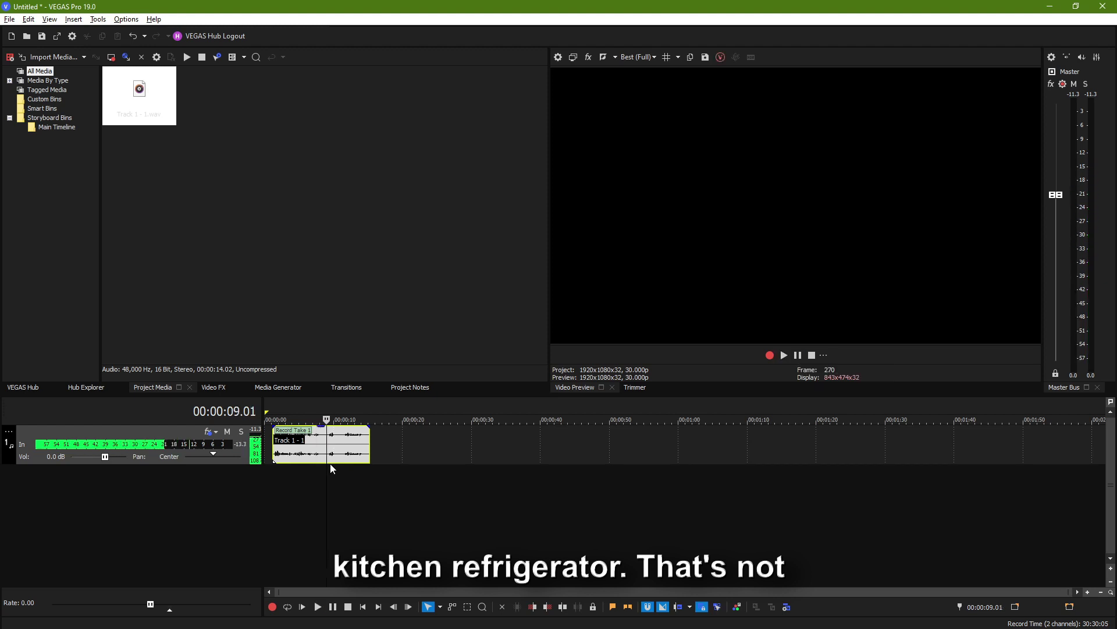
pyautogui.click(297, 457)
pyautogui.scroll(5, 329, 460)
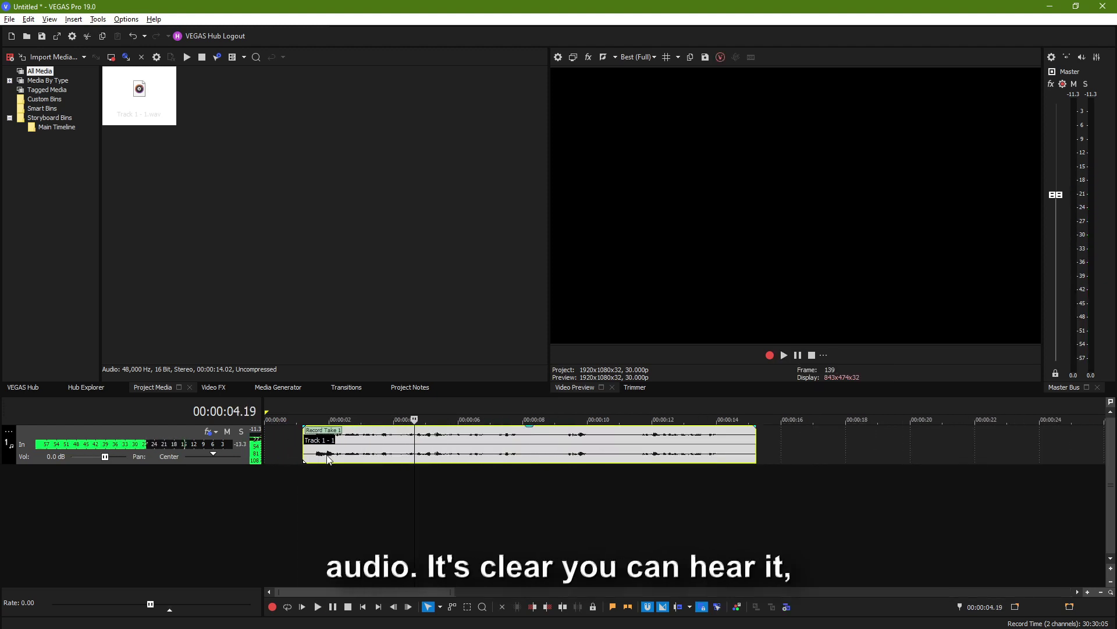
pyautogui.click(319, 459)
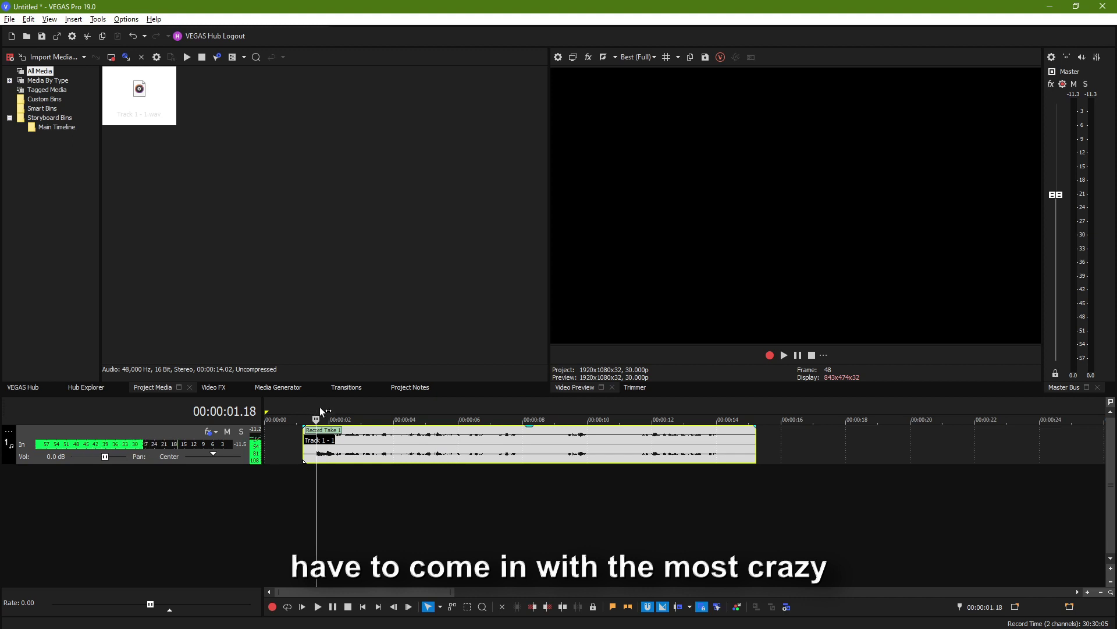
pyautogui.click(97, 21)
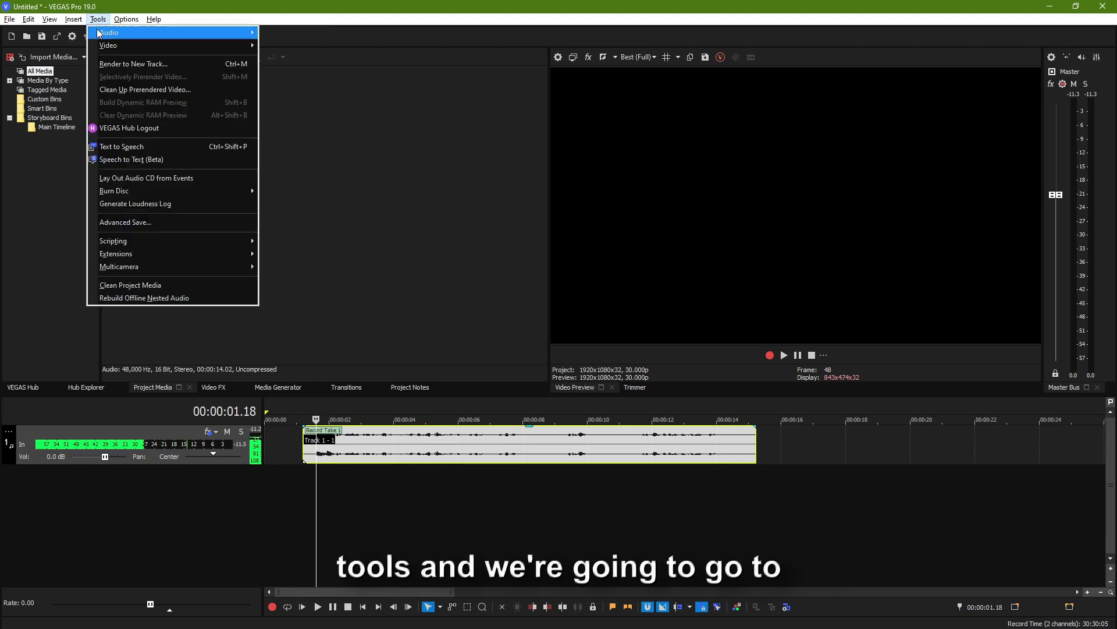
# Launch Speech to Text (Beta) and dock its panel into the workspace
pyautogui.click(135, 161)
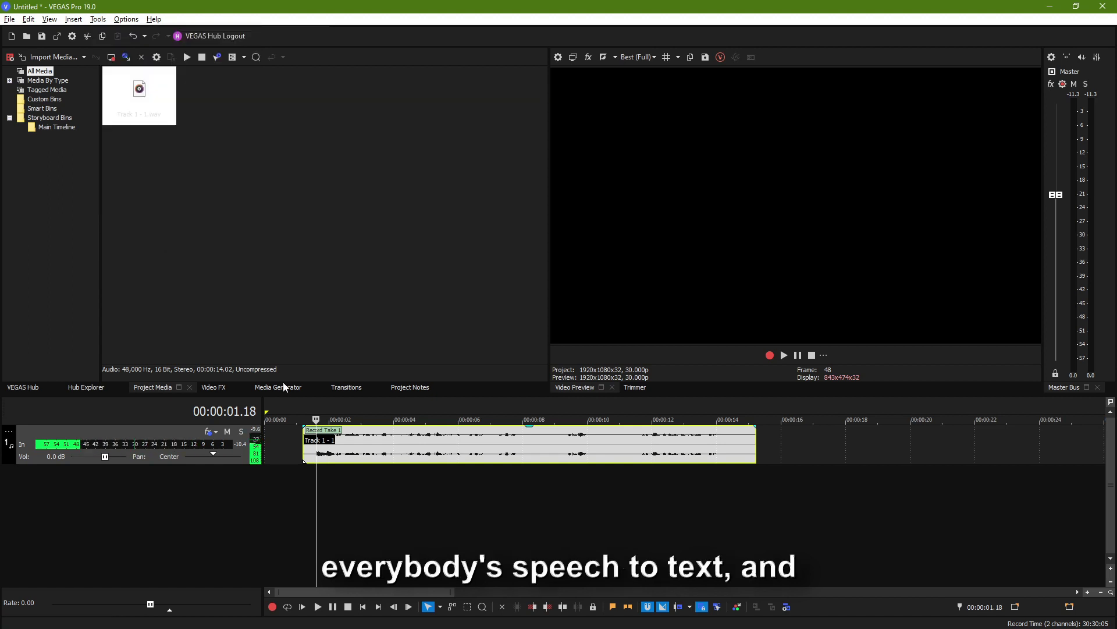
pyautogui.moveTo(357, 162); pyautogui.dragTo(395, 150)
pyautogui.click(397, 442)
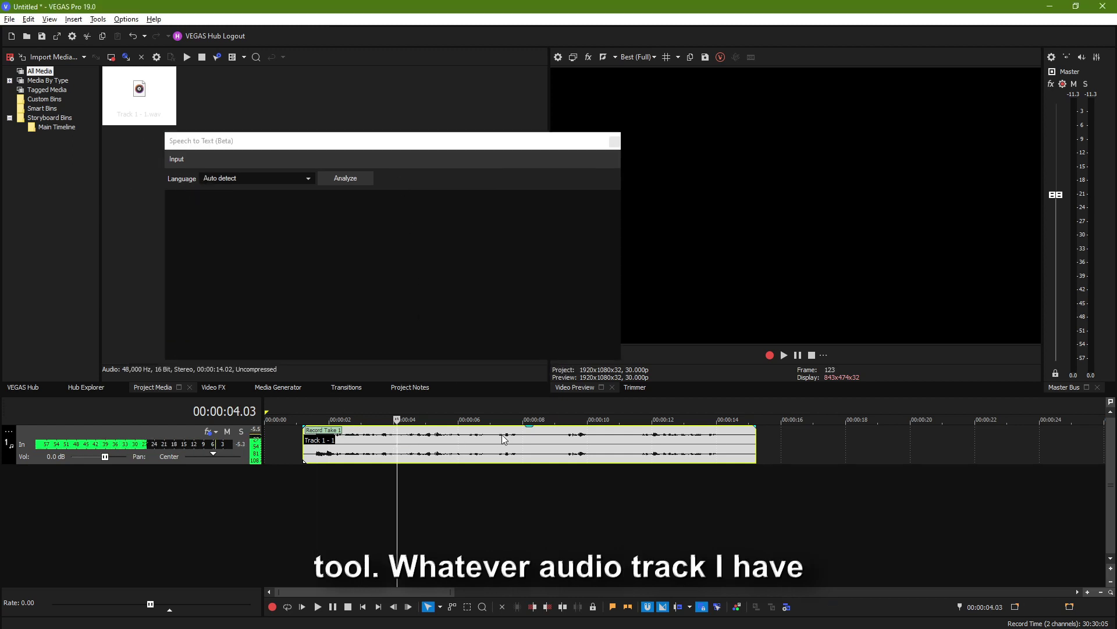
# Select the voice take for analysis, with the edit position near its start
pyautogui.click(503, 434)
pyautogui.click(730, 439)
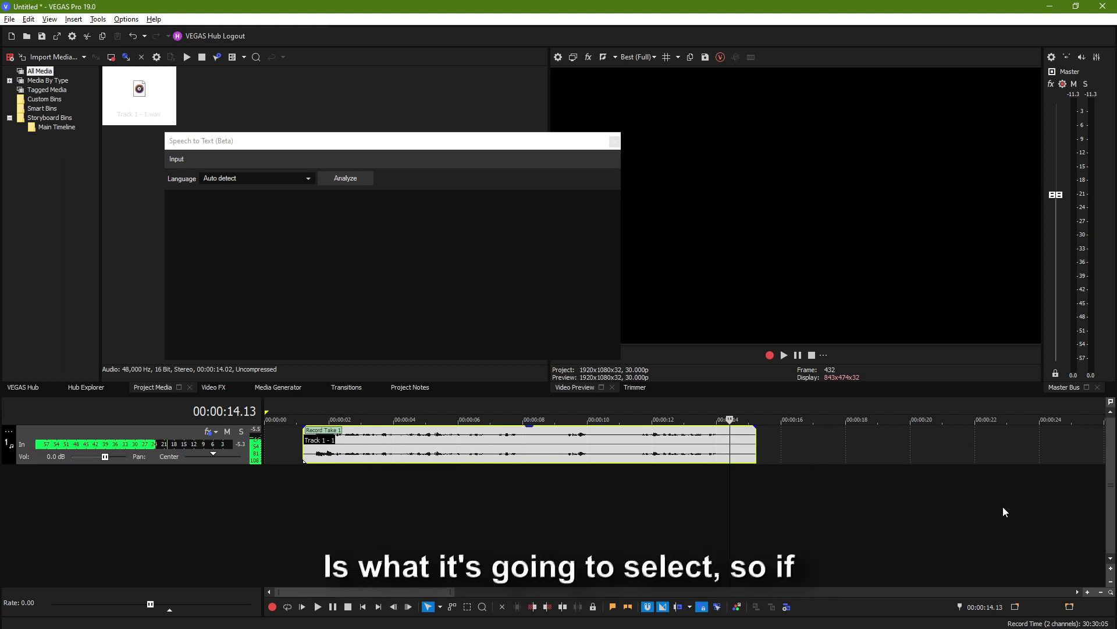
pyautogui.click(875, 468)
pyautogui.click(609, 449)
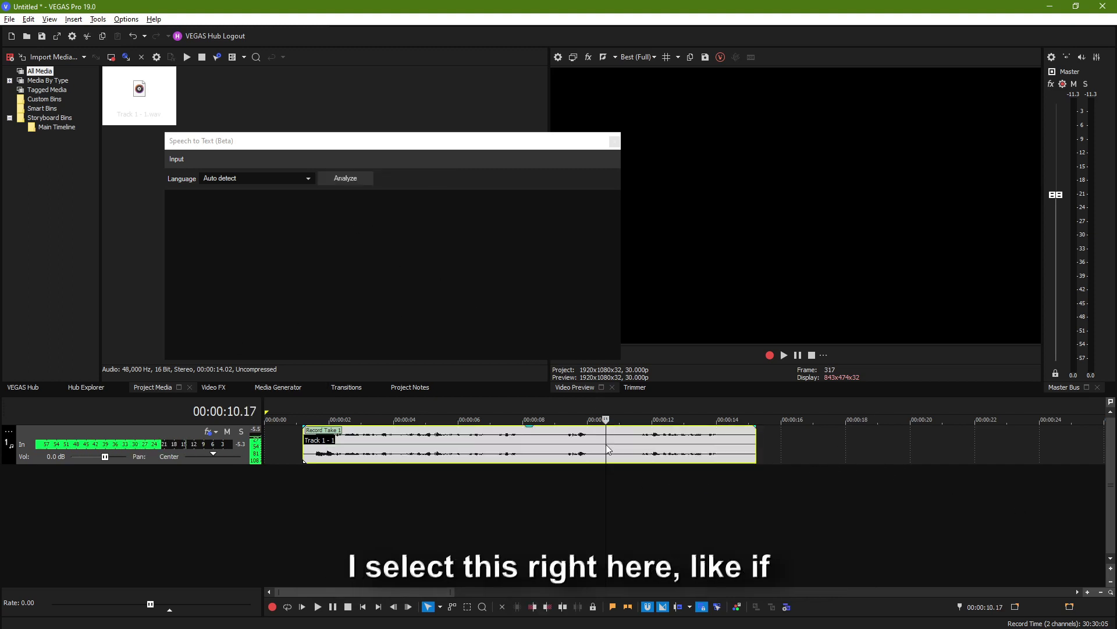
pyautogui.click(793, 439)
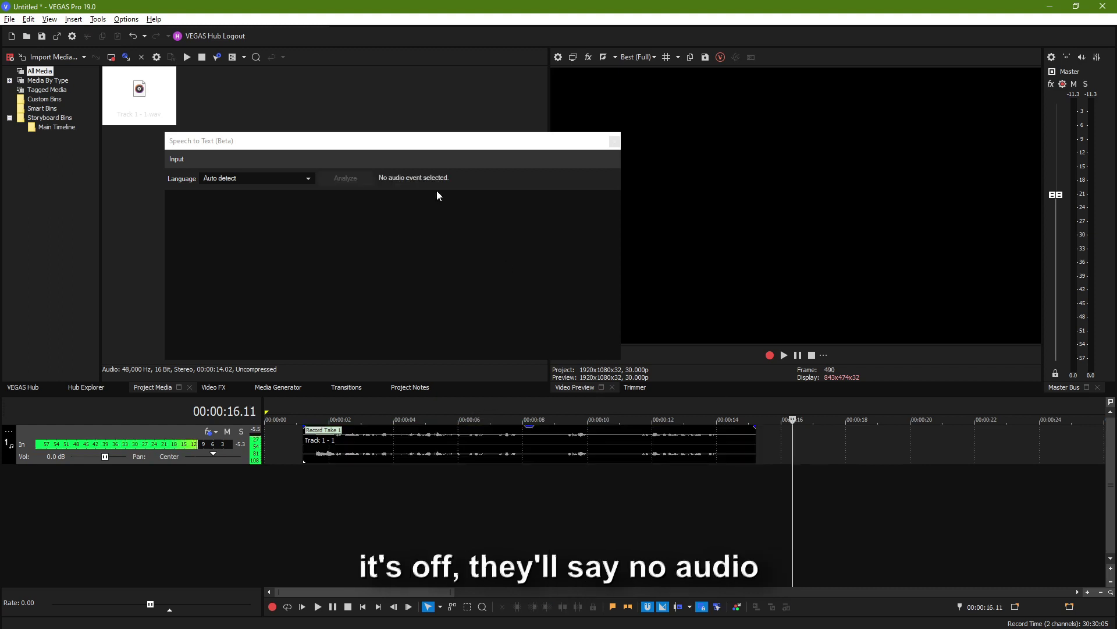
pyautogui.click(391, 448)
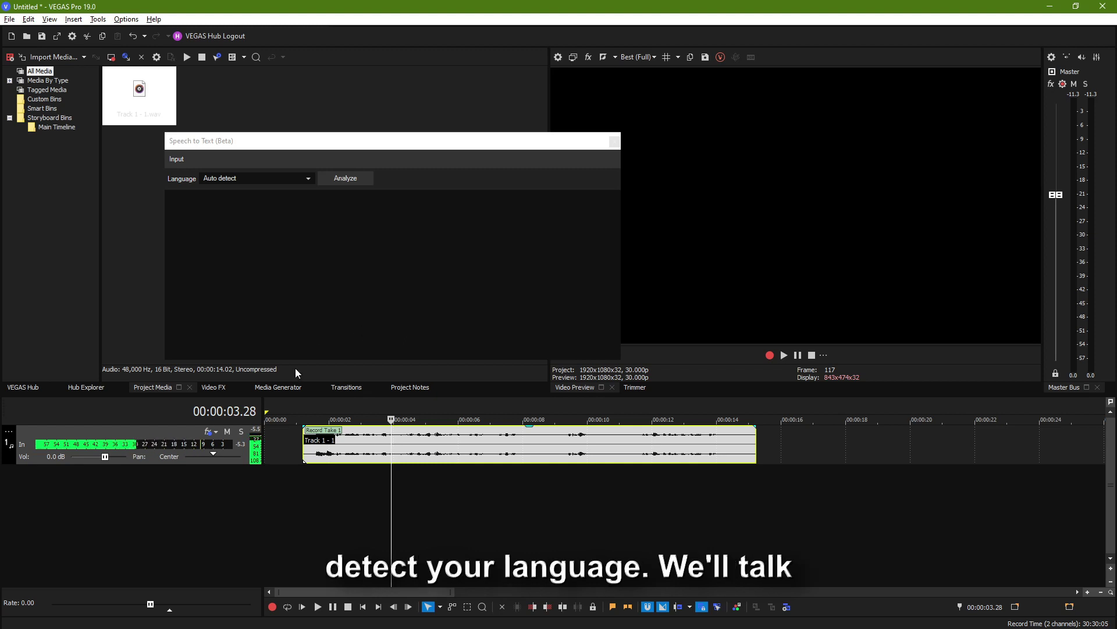
pyautogui.click(311, 455)
# Analyze the voice take and cap subtitle lines at 19 characters, e.g. "Hey, I'm just"
pyautogui.click(345, 179)
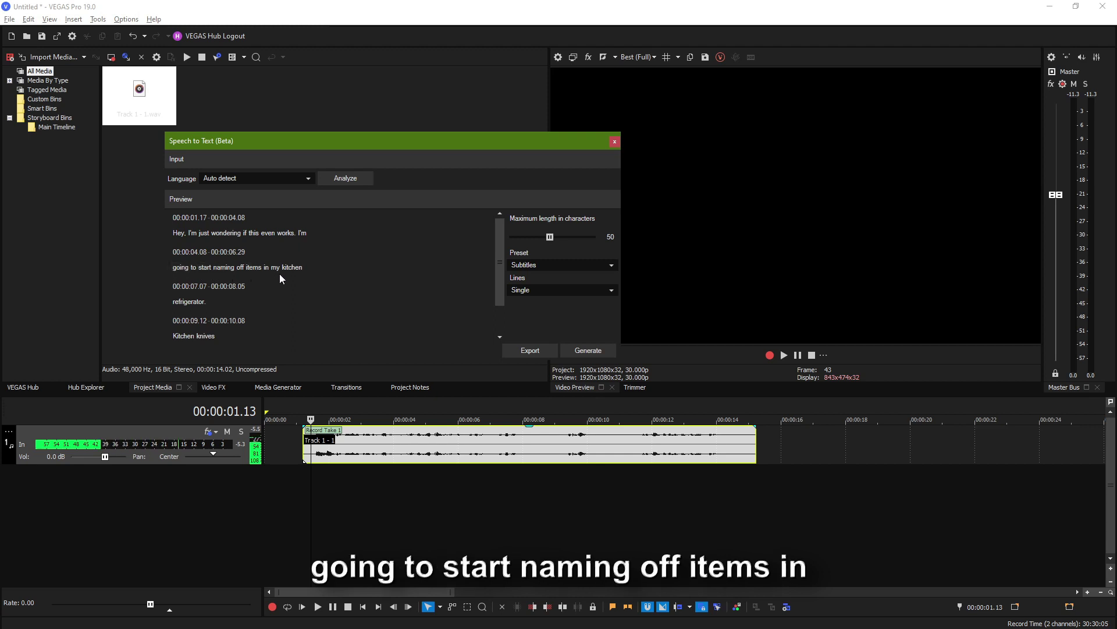
pyautogui.scroll(-1, 277, 278)
pyautogui.scroll(-1, 204, 312)
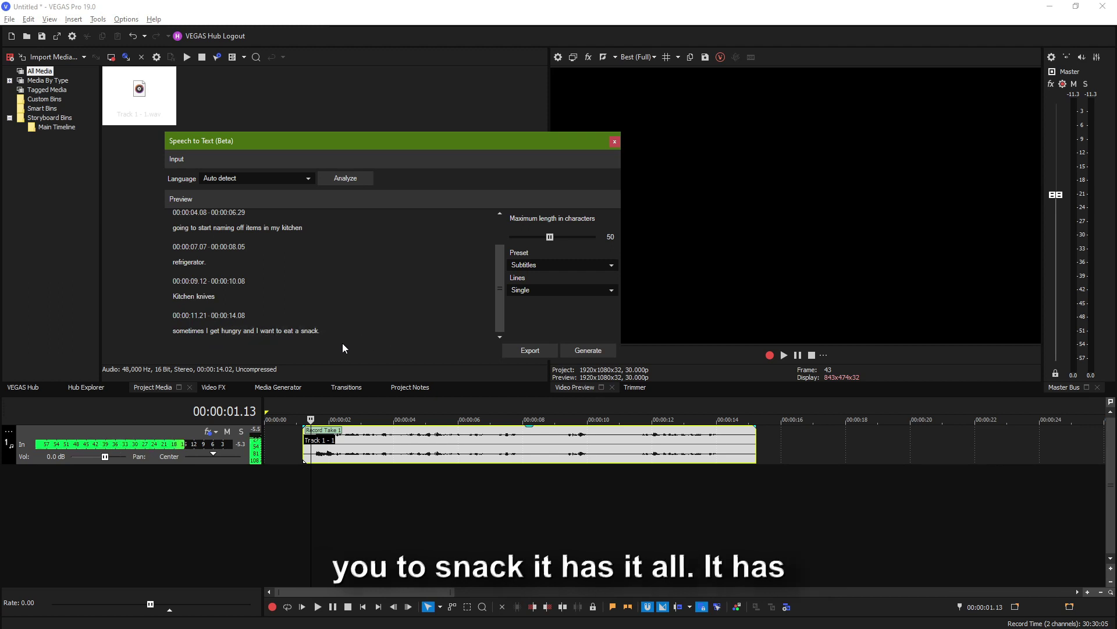
pyautogui.scroll(2, 296, 317)
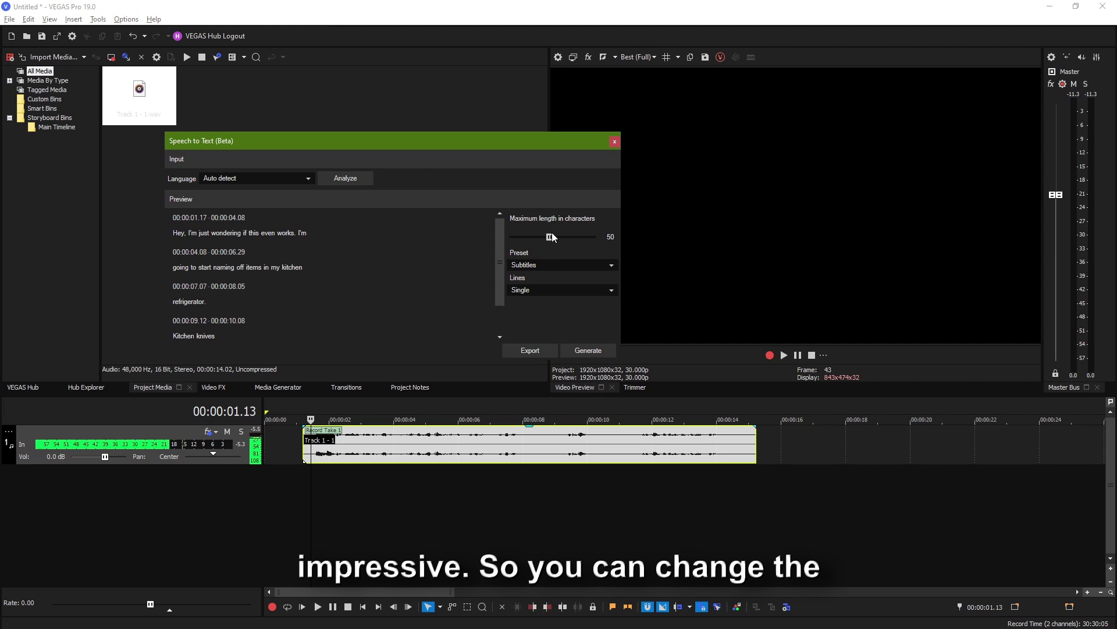
pyautogui.moveTo(550, 236); pyautogui.dragTo(522, 240)
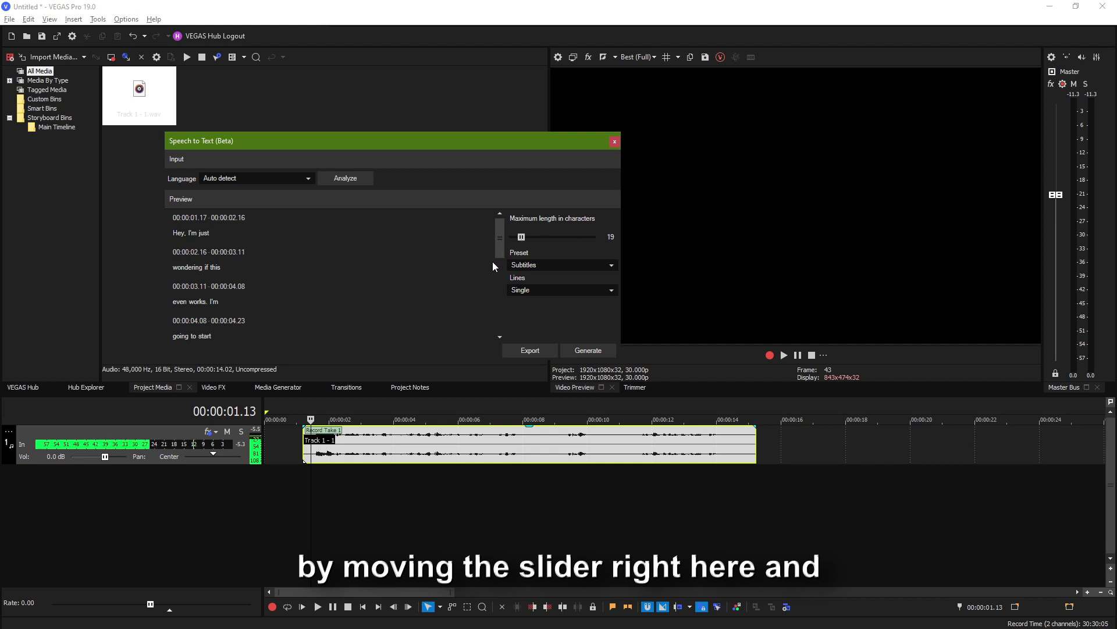
# Limit subtitles to a single line and pick the Title03 title preset
pyautogui.click(546, 290)
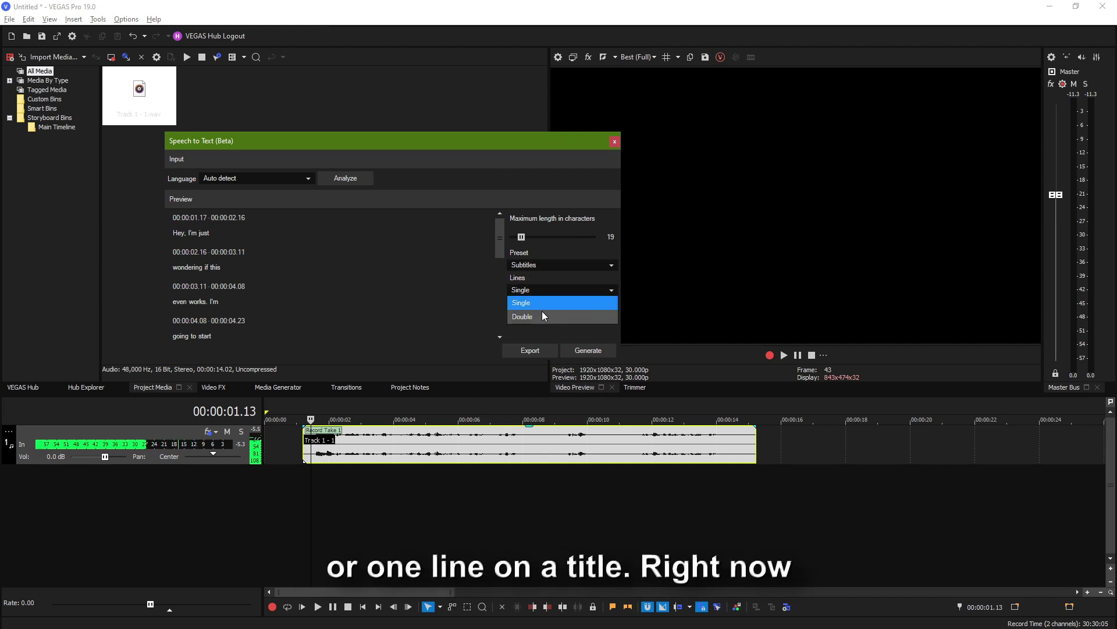
pyautogui.click(541, 304)
pyautogui.click(563, 266)
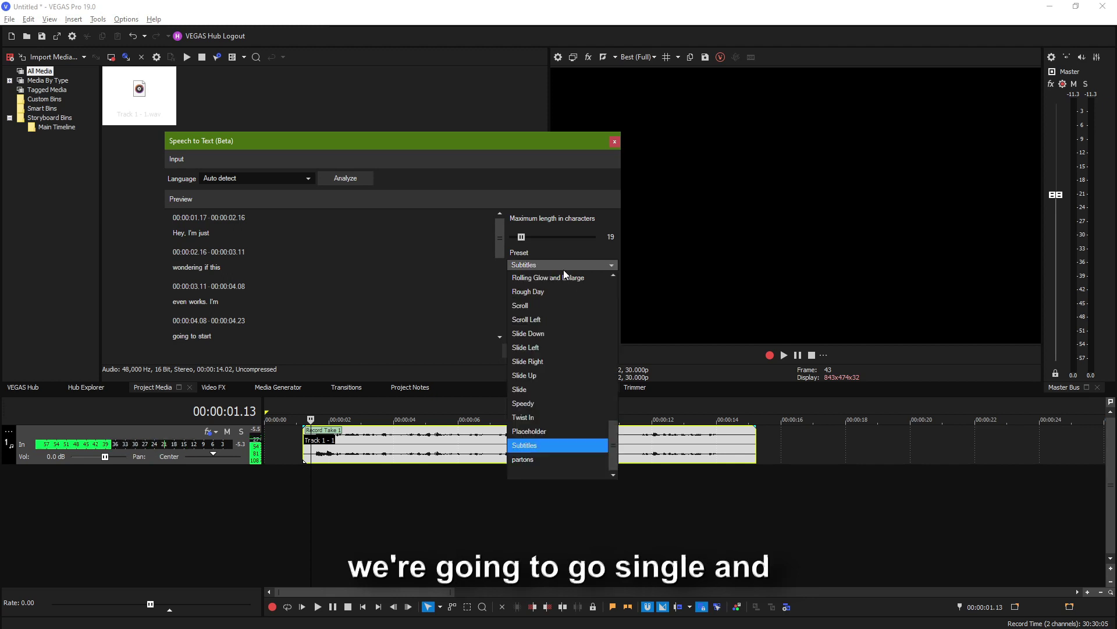
pyautogui.scroll(6, 570, 314)
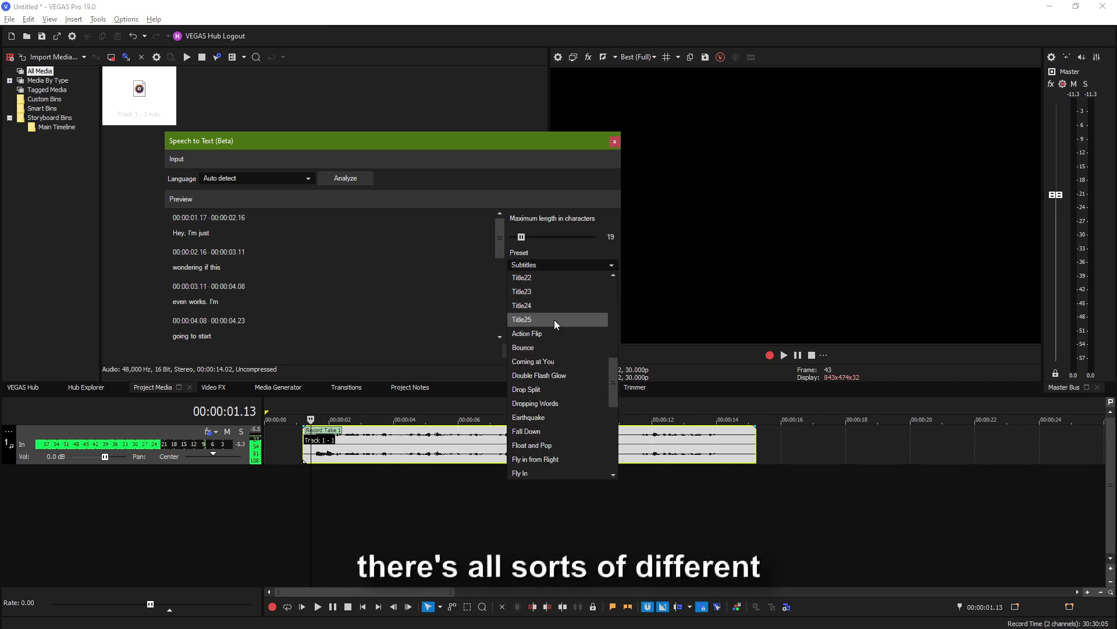
pyautogui.scroll(6, 555, 323)
pyautogui.click(549, 313)
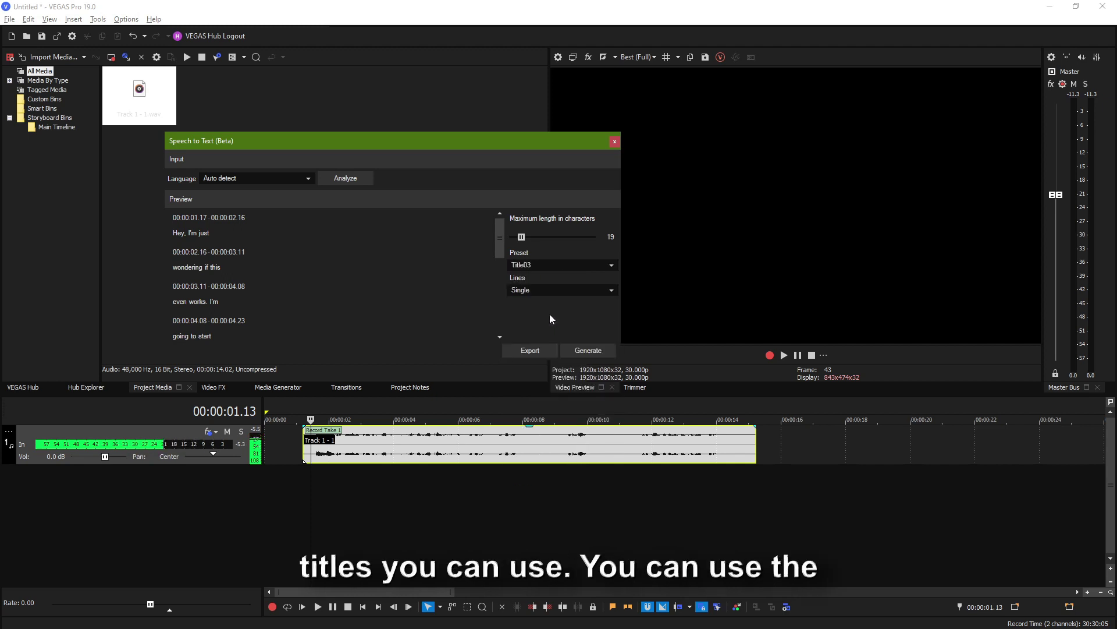
# Switch the title preset to Subtitles and generate the clips onto a Subtitles from Speech track
pyautogui.click(578, 266)
pyautogui.scroll(-12, 564, 432)
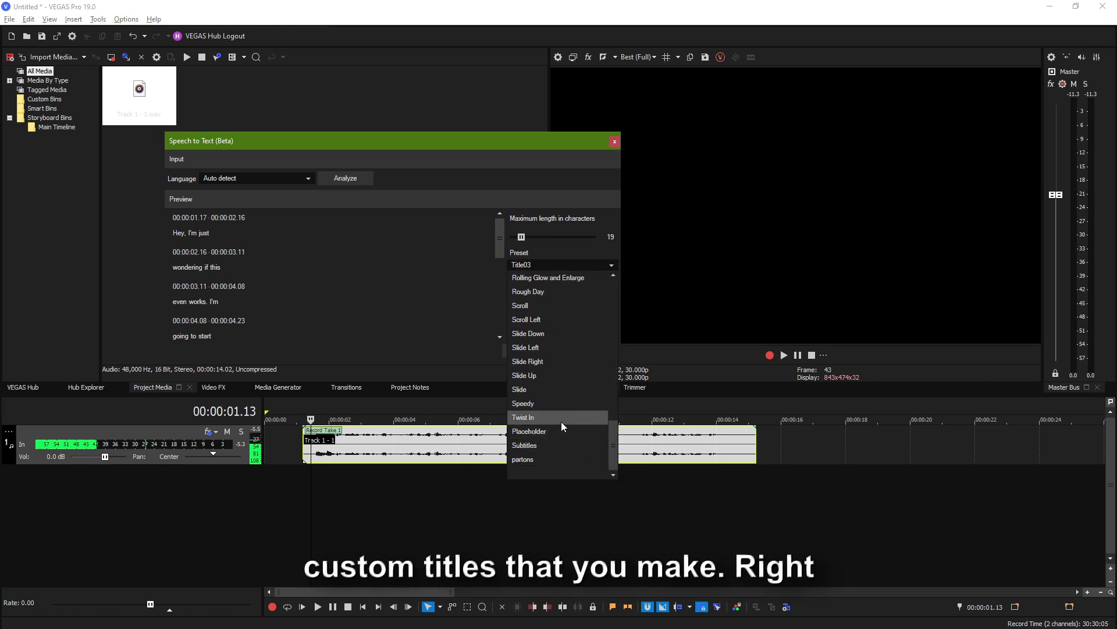
pyautogui.scroll(3, 561, 421)
pyautogui.scroll(-1, 559, 416)
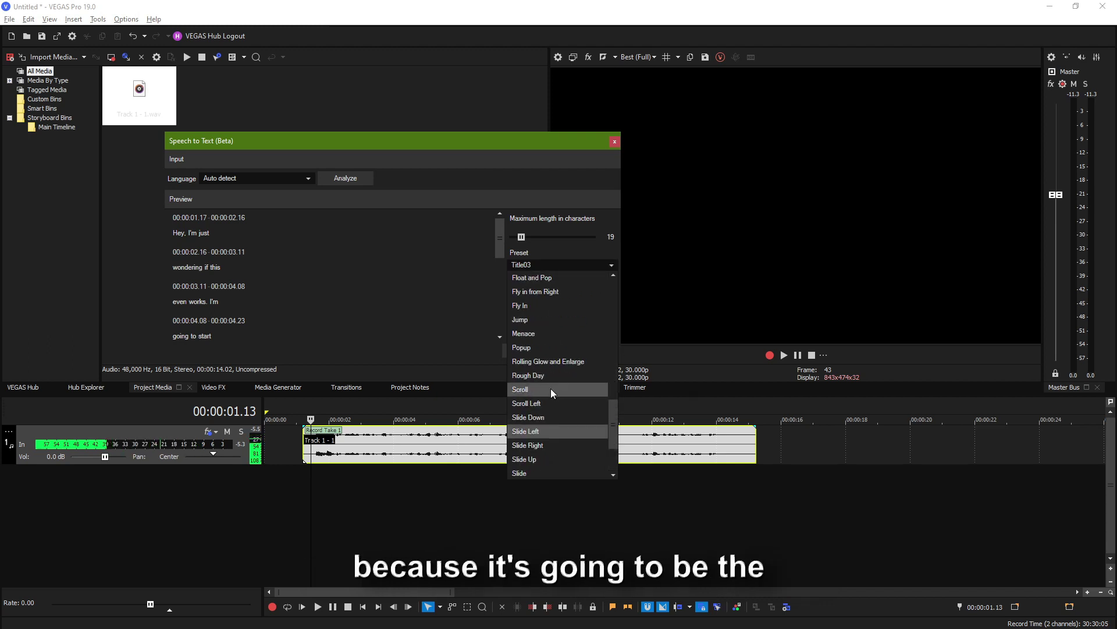
pyautogui.scroll(10, 551, 389)
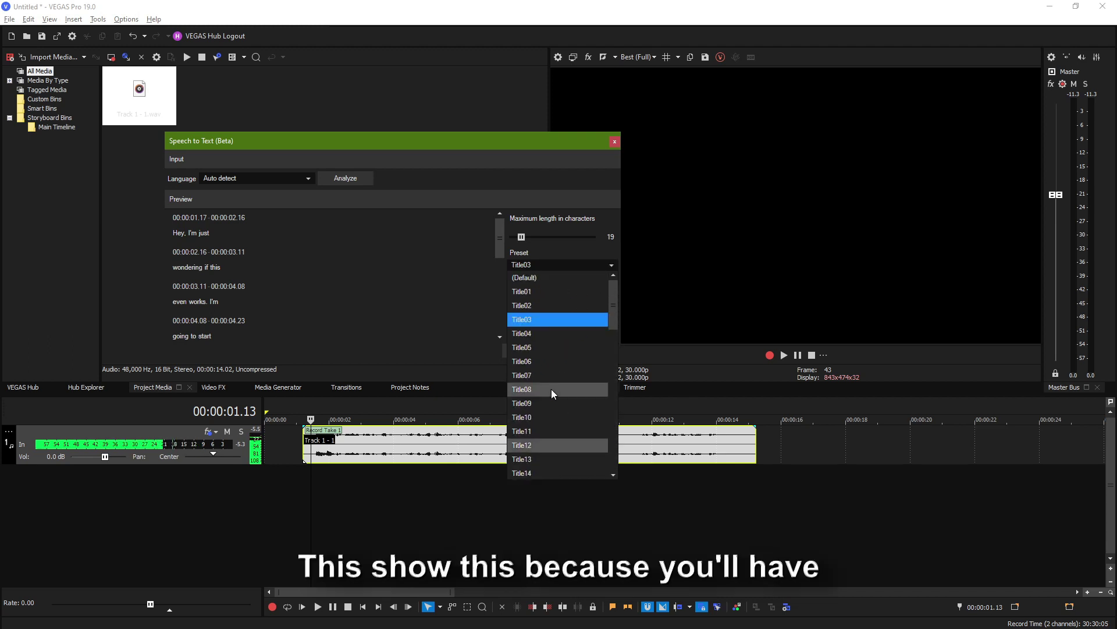
pyautogui.scroll(-10, 550, 389)
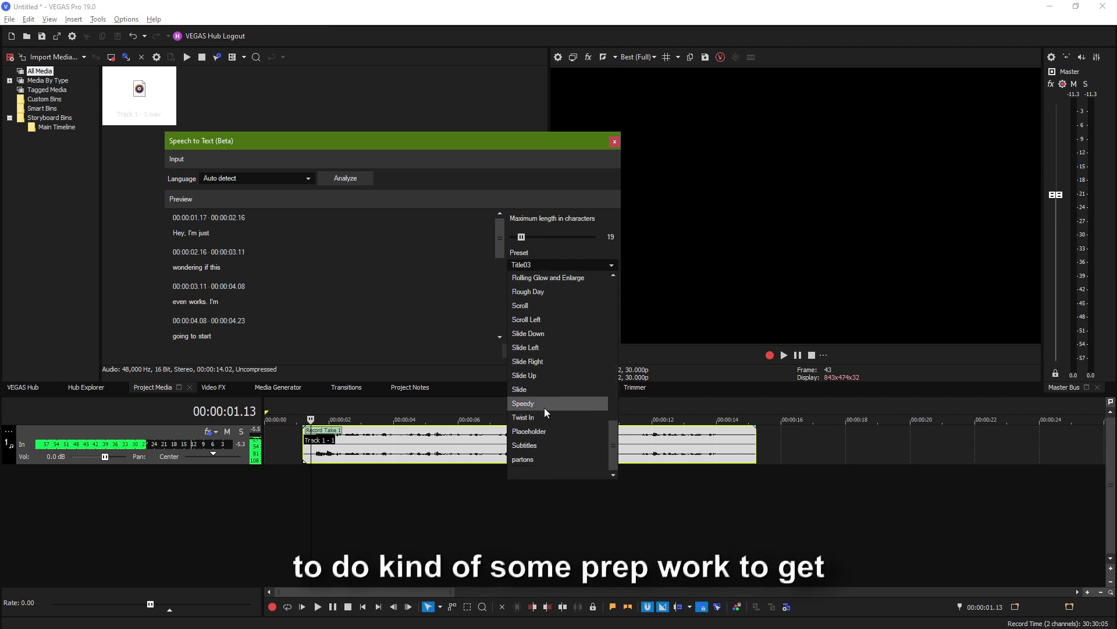
pyautogui.click(550, 446)
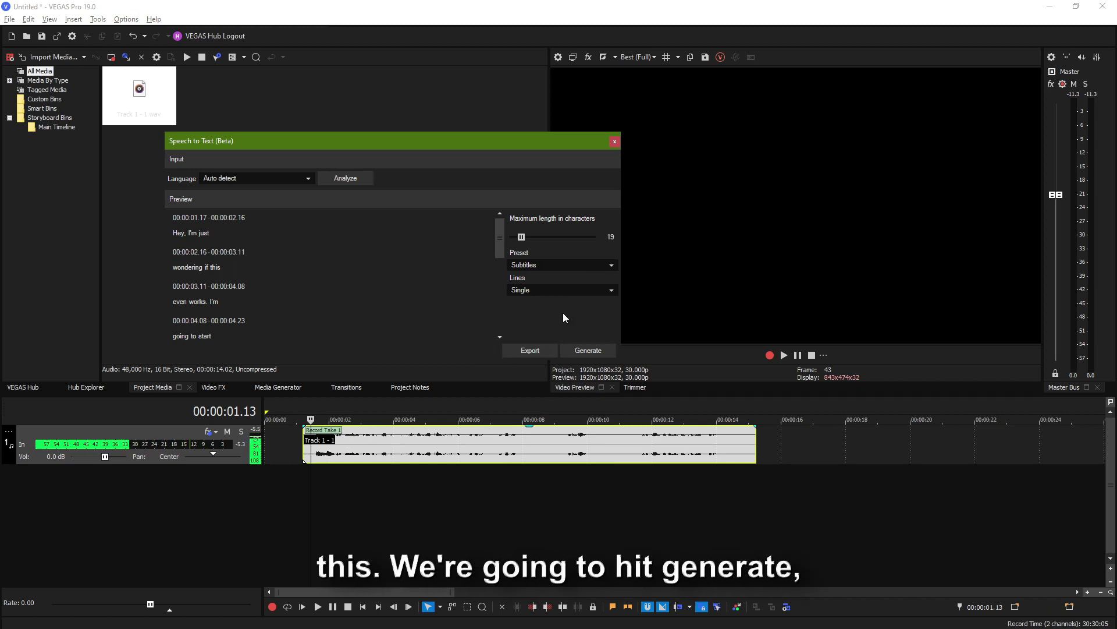
pyautogui.click(584, 349)
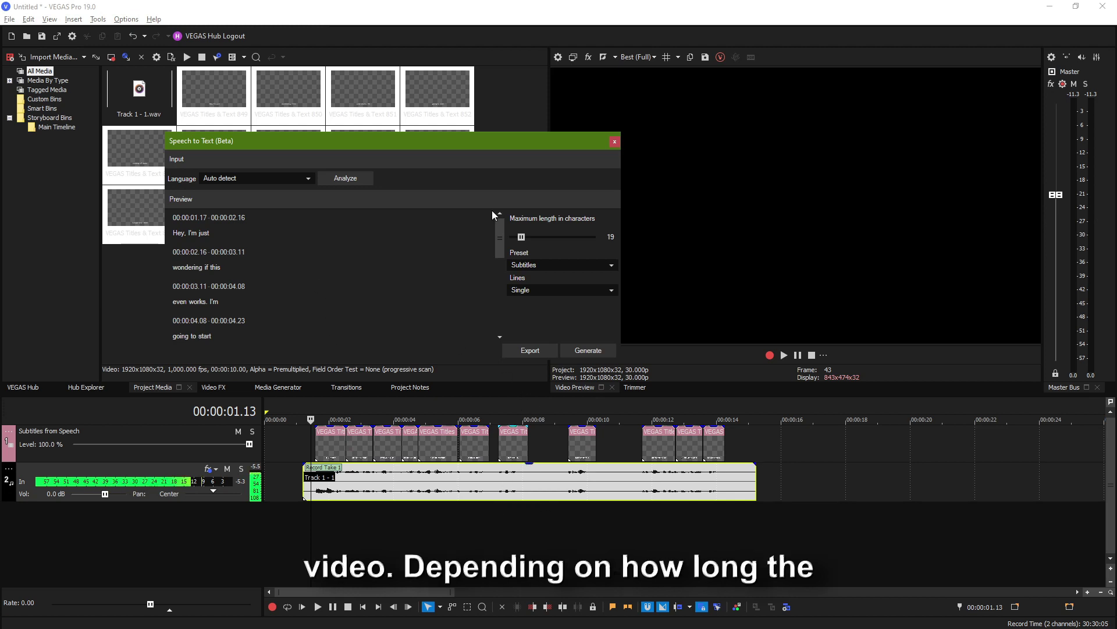
# Play the project to watch the subtitles run in sync, moving the Speech to Text panel aside
pyautogui.click(317, 607)
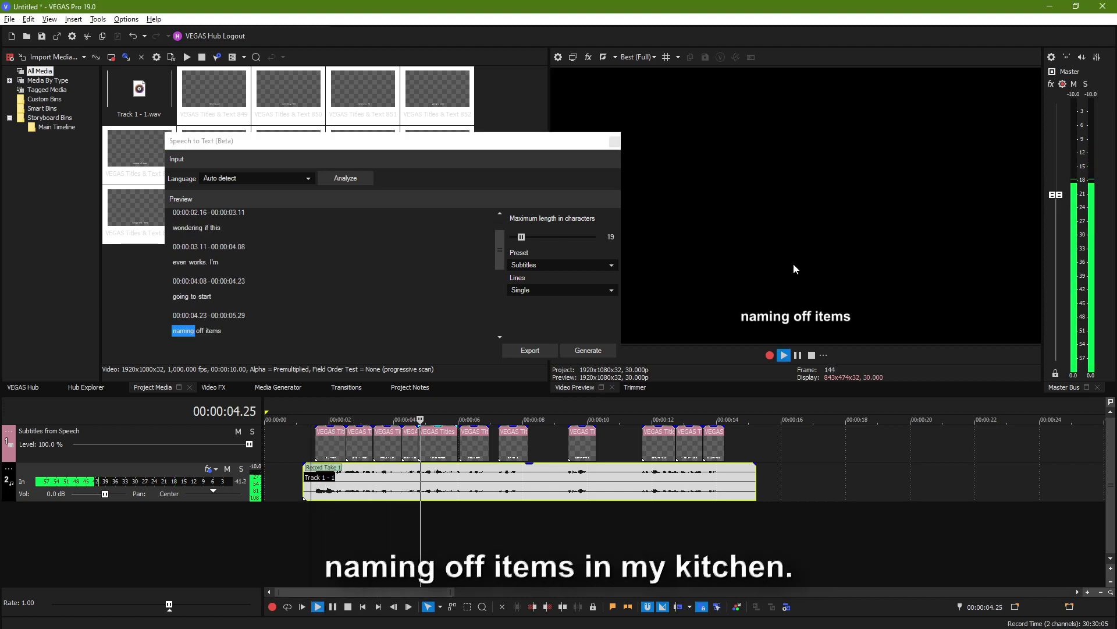
pyautogui.moveTo(472, 138); pyautogui.dragTo(448, 90)
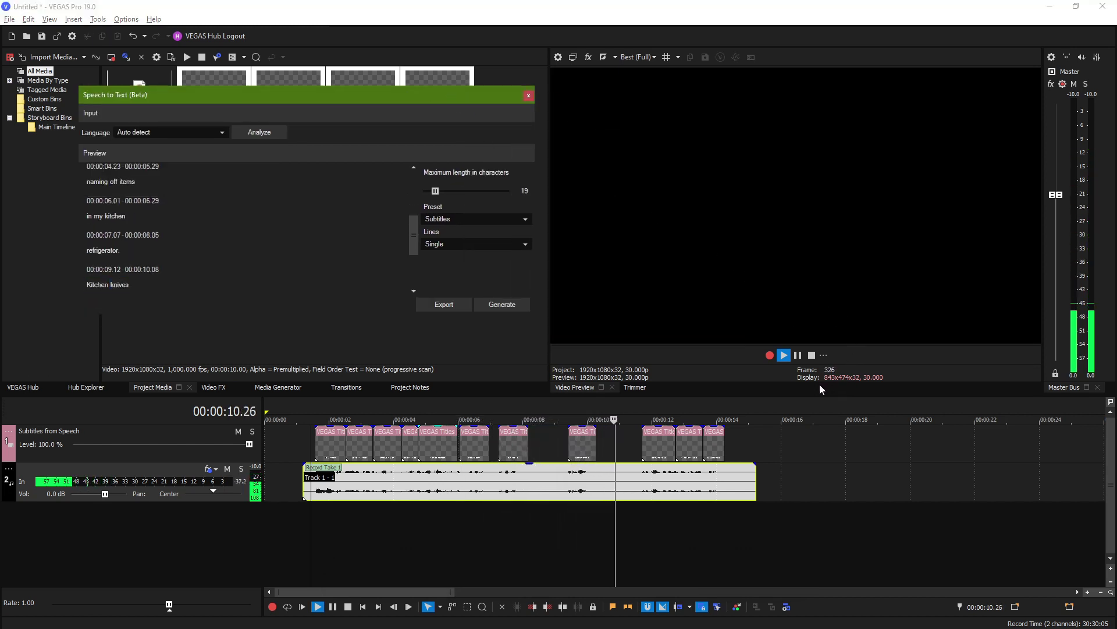
# Stop playback and inspect subtitle clips like "Kitchen knives" and "to eat a snack."
pyautogui.click(798, 356)
pyautogui.click(556, 517)
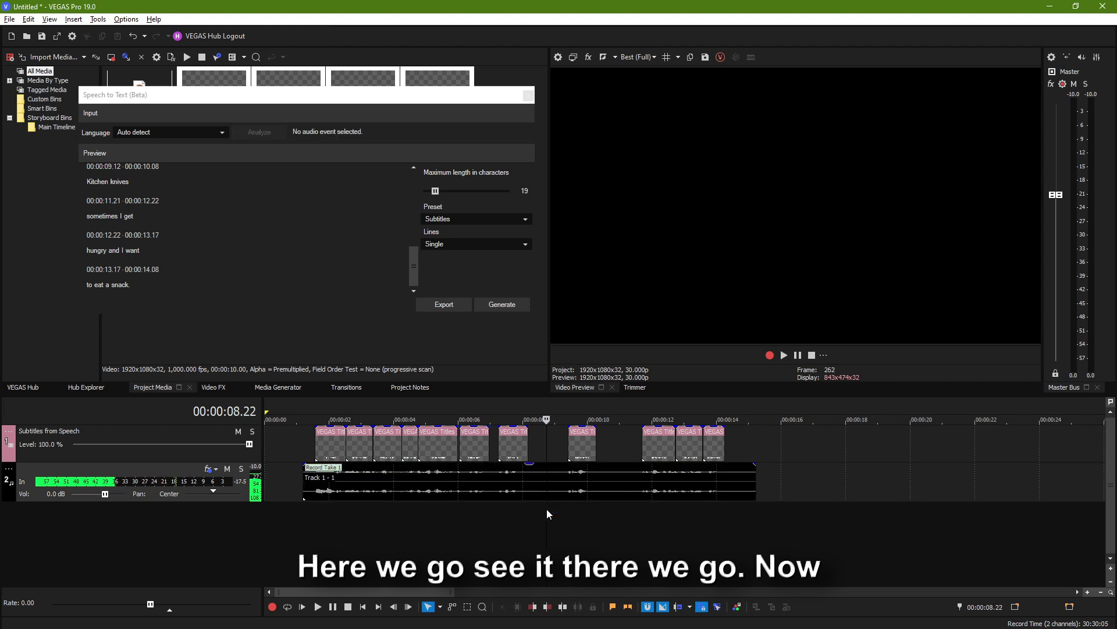
pyautogui.click(550, 487)
pyautogui.click(584, 453)
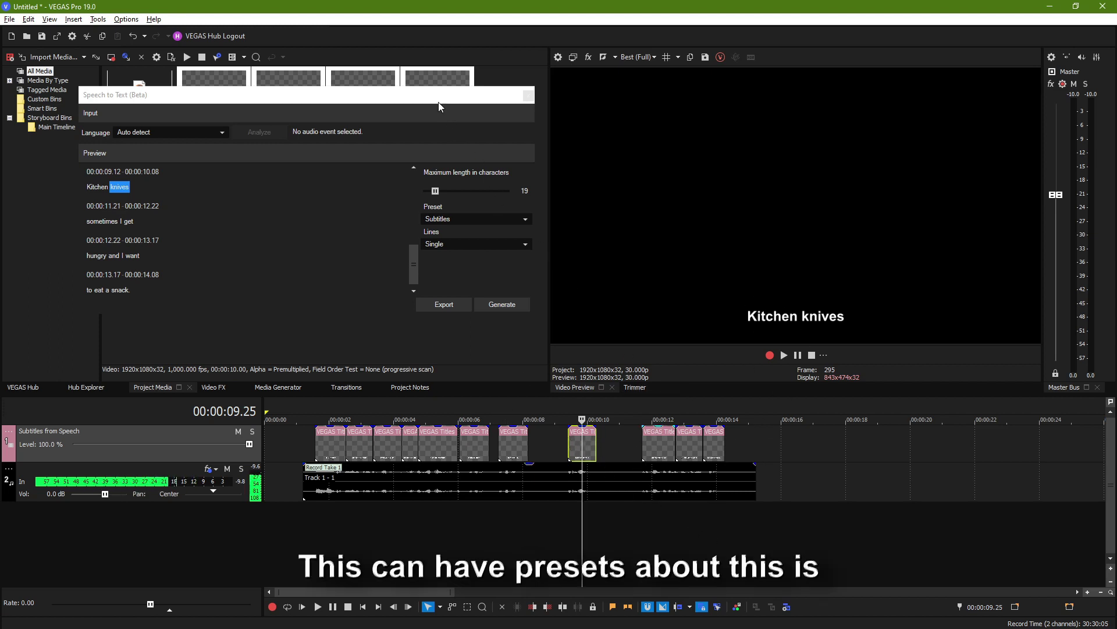
pyautogui.moveTo(438, 100); pyautogui.dragTo(448, 116)
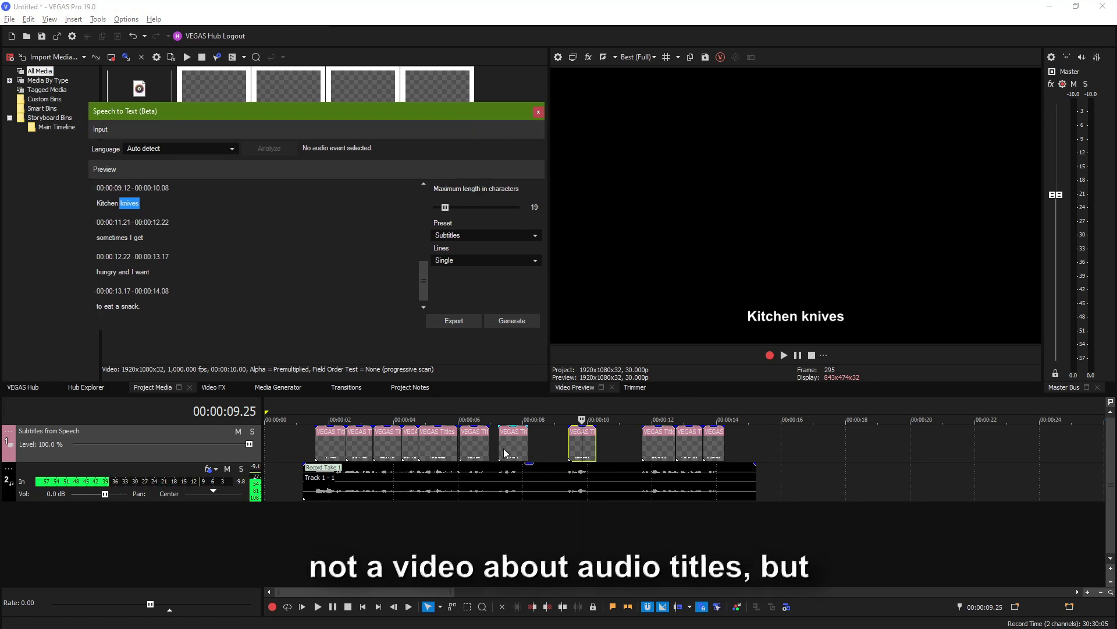
pyautogui.click(717, 452)
pyautogui.click(795, 464)
pyautogui.click(848, 463)
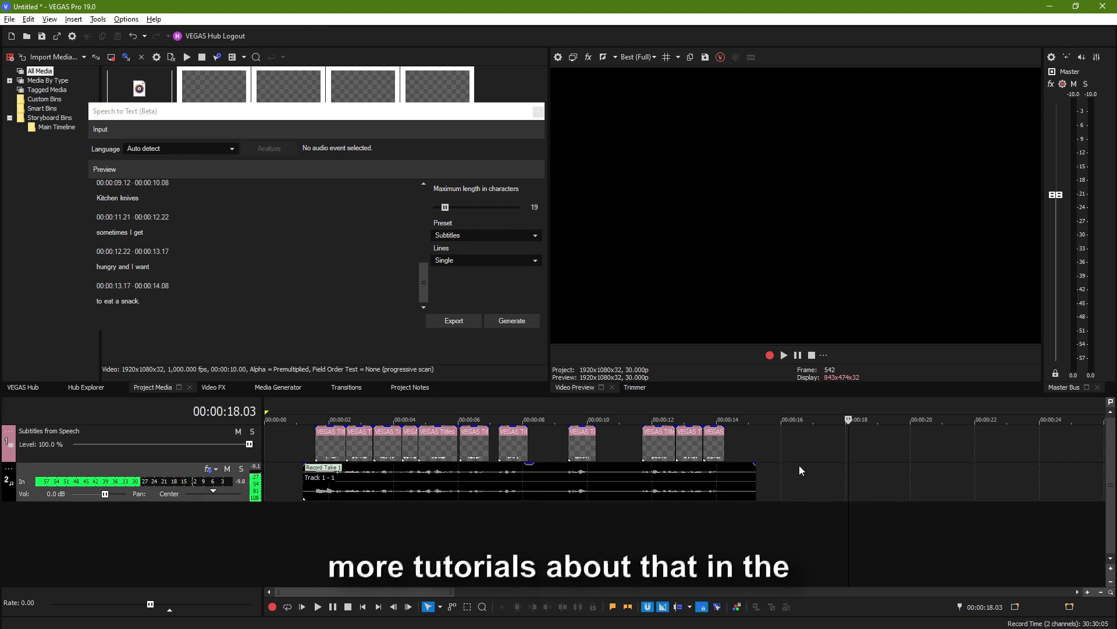
pyautogui.moveTo(414, 592); pyautogui.dragTo(479, 591)
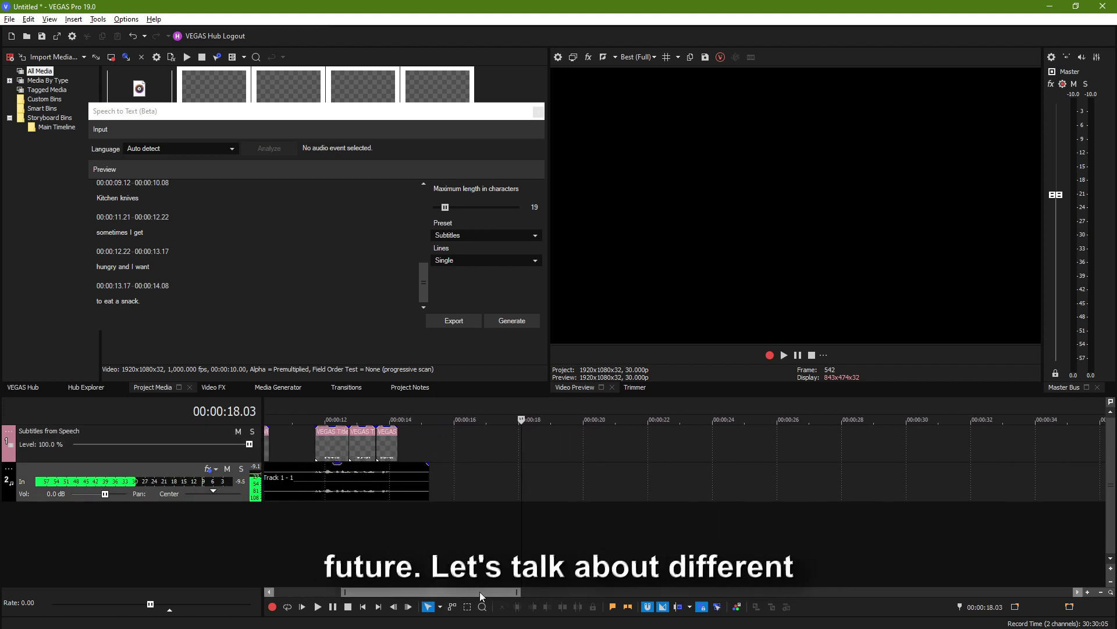
# Scroll the recognition language list, leave Auto detect selected, and close Speech to Text
pyautogui.click(503, 495)
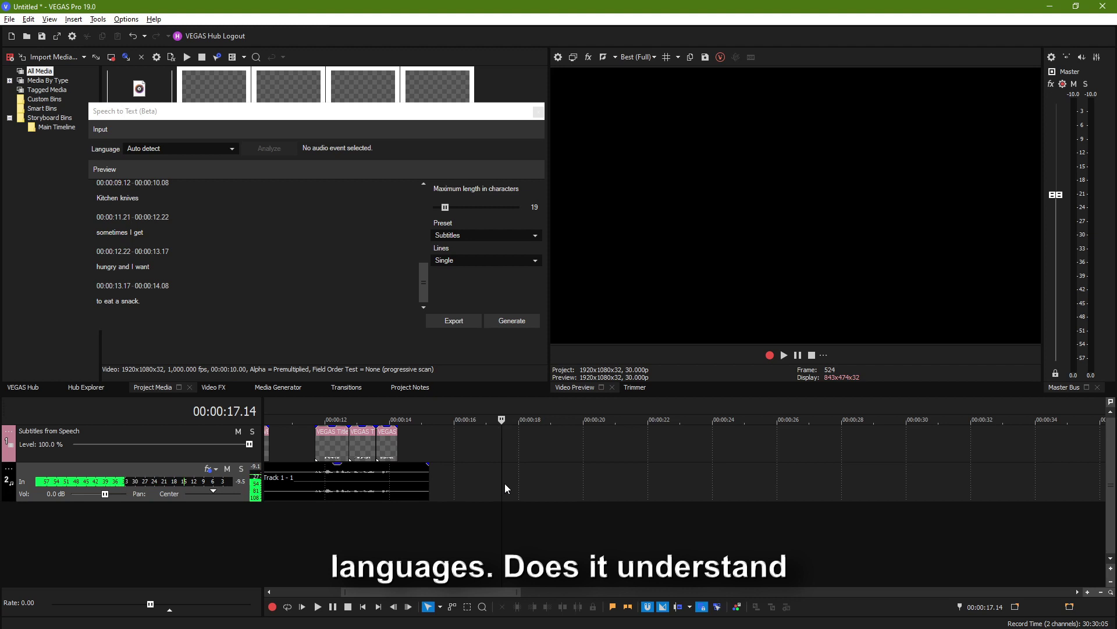
pyautogui.click(197, 149)
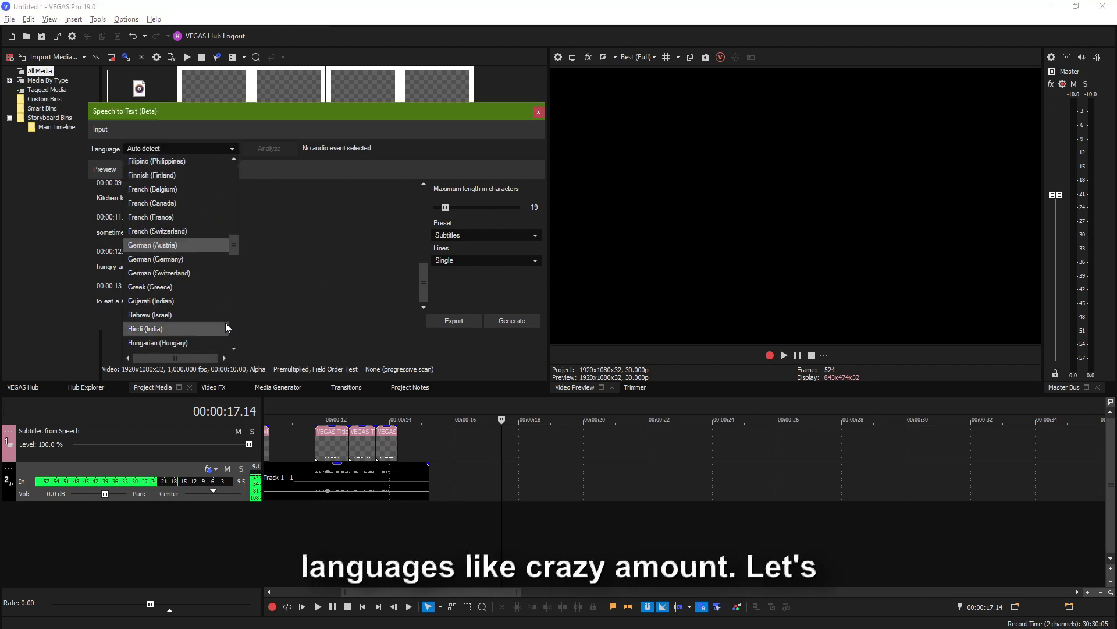
pyautogui.scroll(-20, 225, 323)
pyautogui.moveTo(236, 341); pyautogui.dragTo(228, 166)
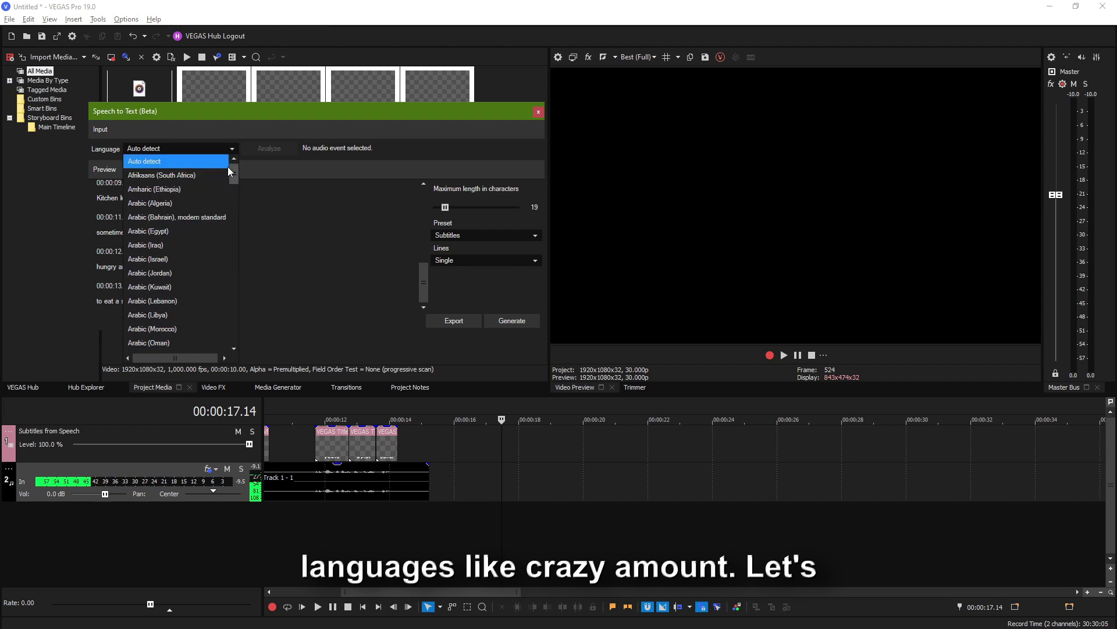
pyautogui.click(192, 160)
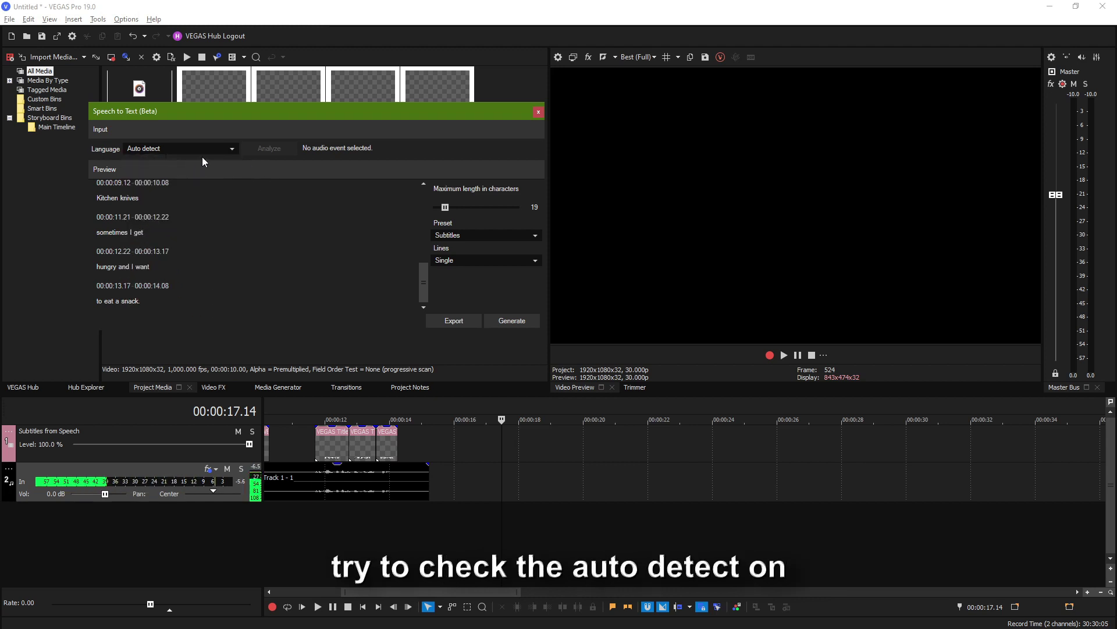
pyautogui.click(539, 113)
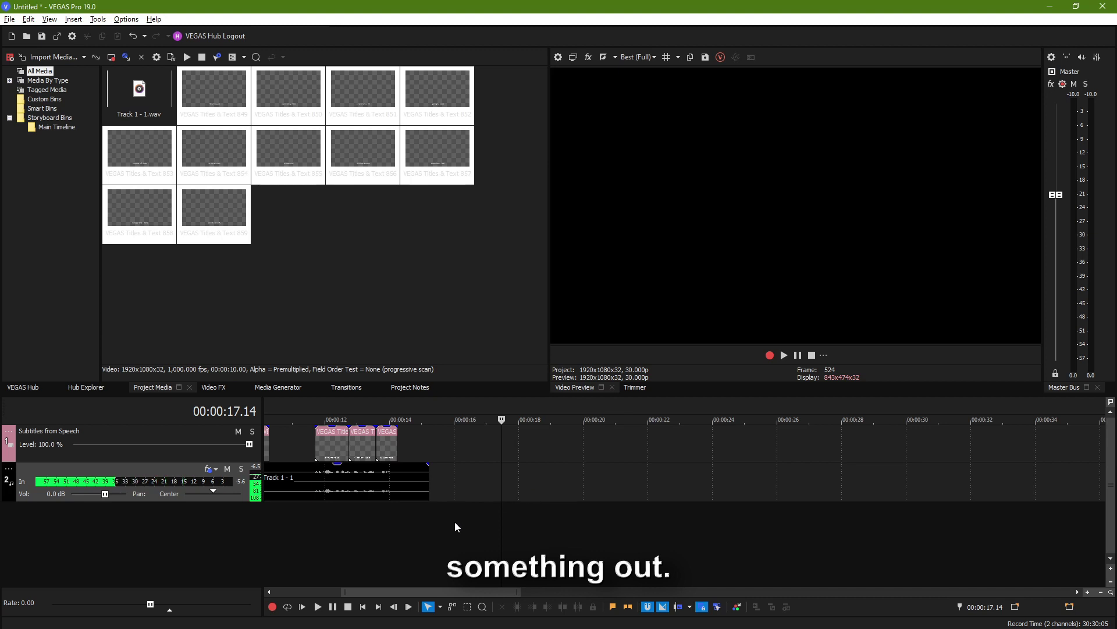
# Record a short second voice take on track 2 near 17 seconds
pyautogui.click(272, 606)
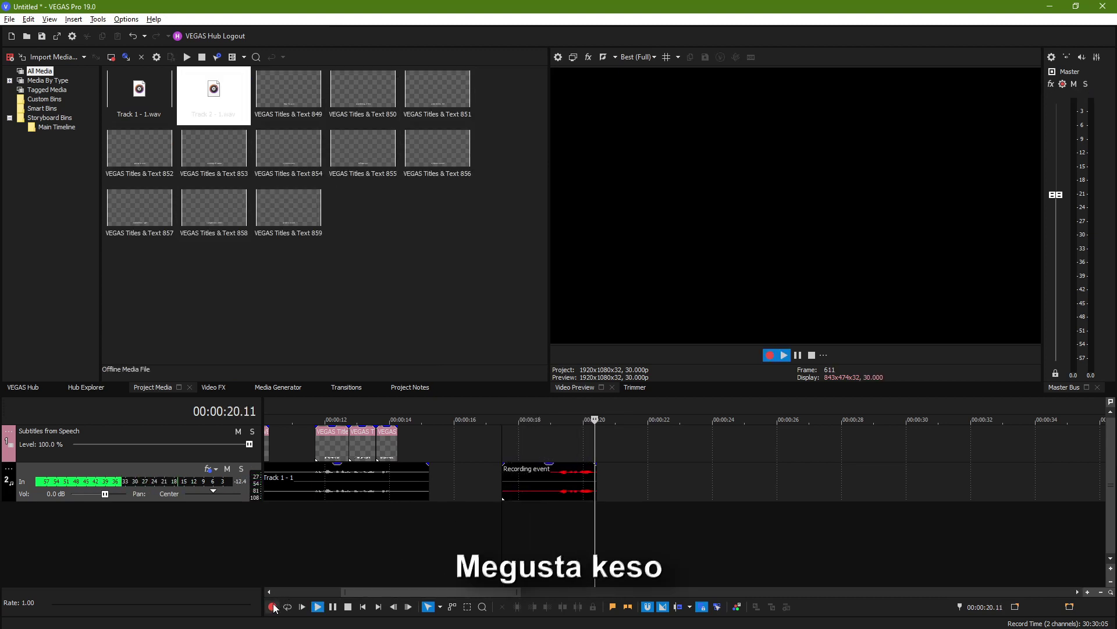
pyautogui.click(272, 607)
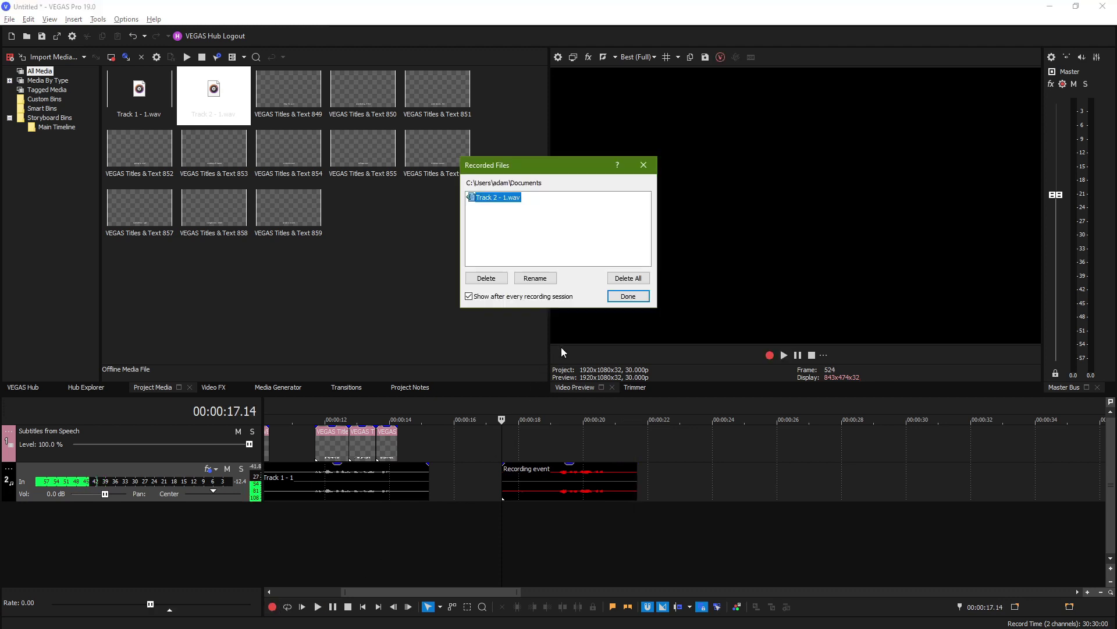
pyautogui.press('Return')
# Select the new Track 2 - 1 take and launch Speech to Text for it
pyautogui.click(554, 448)
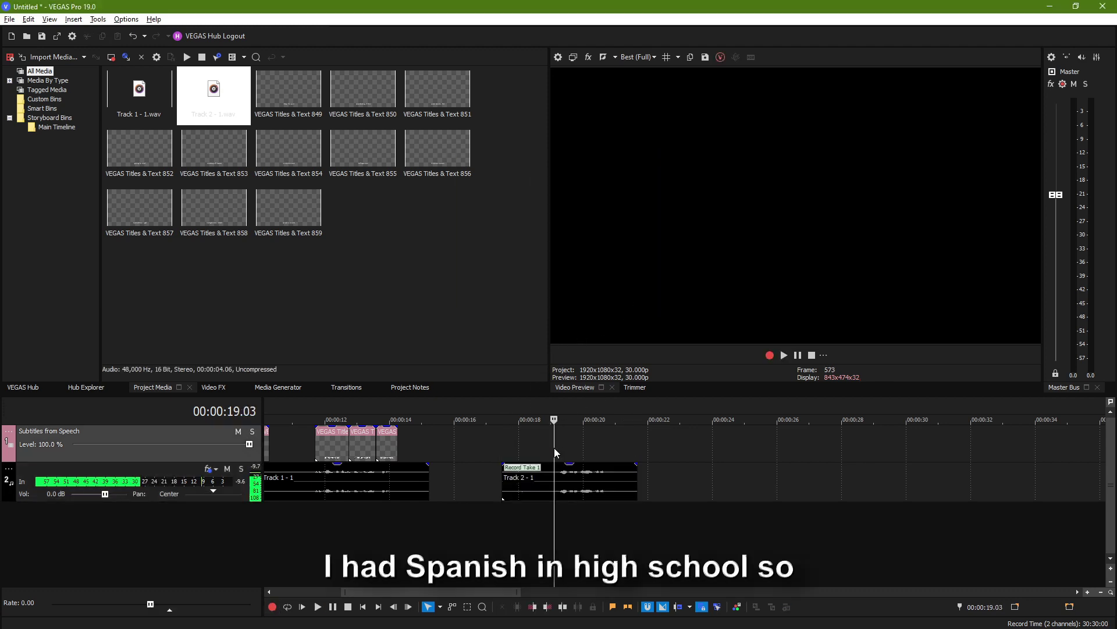
pyautogui.click(536, 485)
pyautogui.click(98, 19)
pyautogui.click(162, 157)
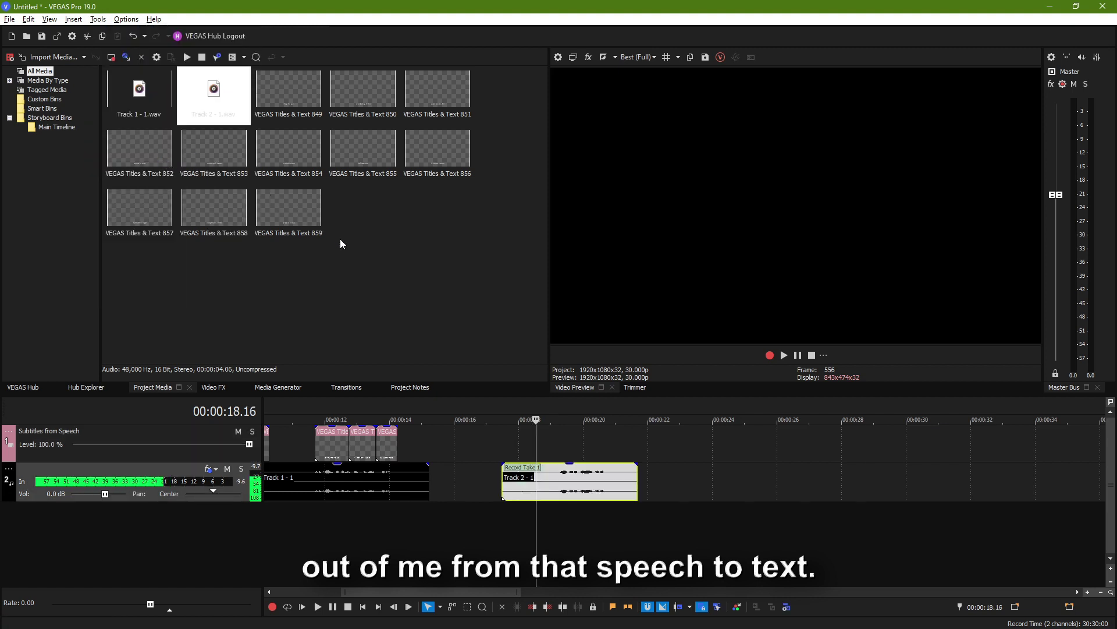
pyautogui.moveTo(506, 483); pyautogui.dragTo(505, 483)
# Transcribe the Spanish take as 'Me gusta queso.' with language on Auto detect, and generate its subtitle clip
pyautogui.click(268, 150)
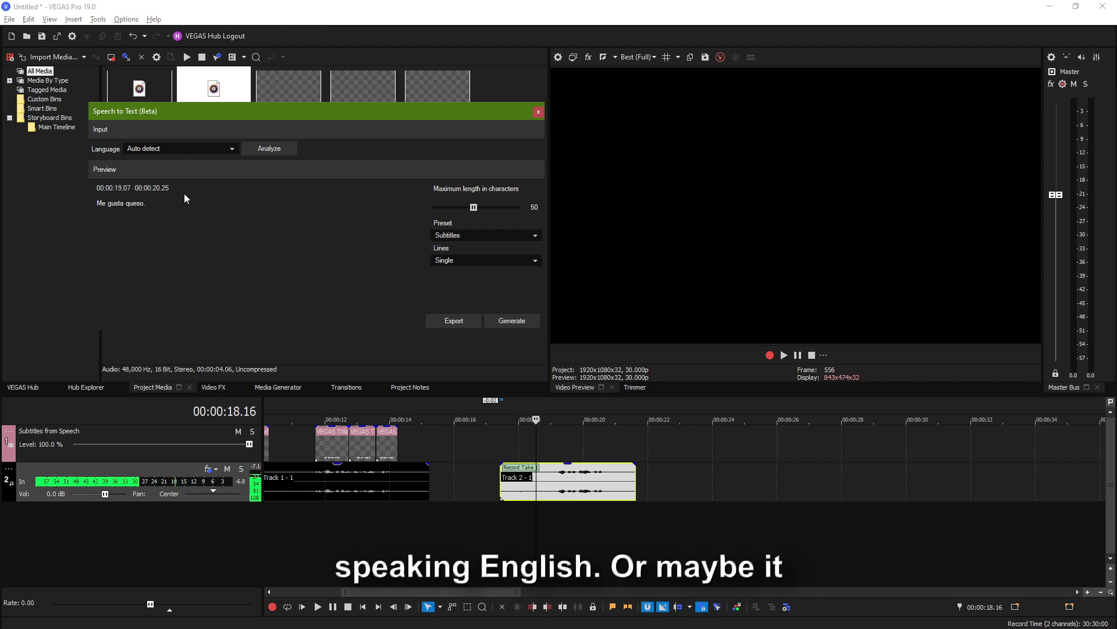
pyautogui.click(565, 492)
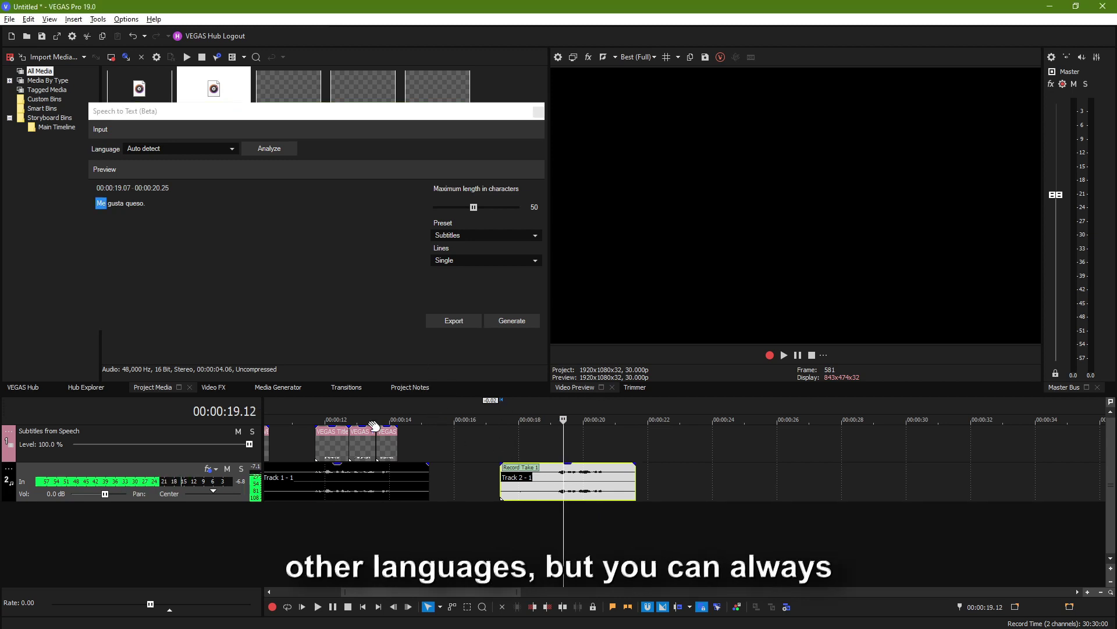
pyautogui.click(230, 151)
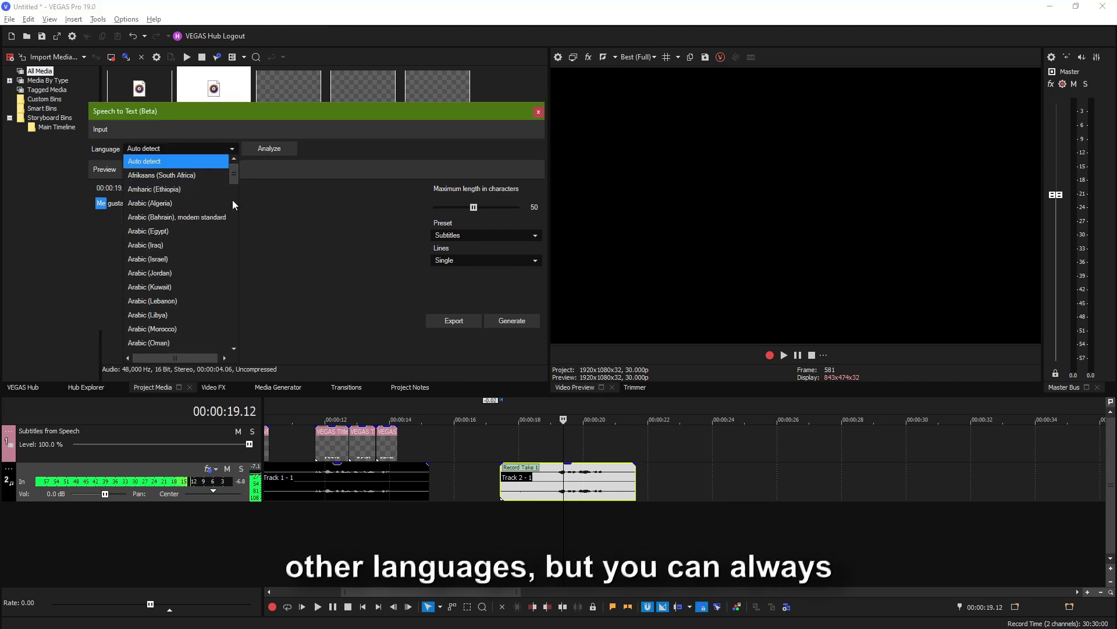
pyautogui.moveTo(232, 183)
pyautogui.mouseDown()
pyautogui.moveTo(221, 358)
pyautogui.moveTo(231, 168)
pyautogui.mouseUp()
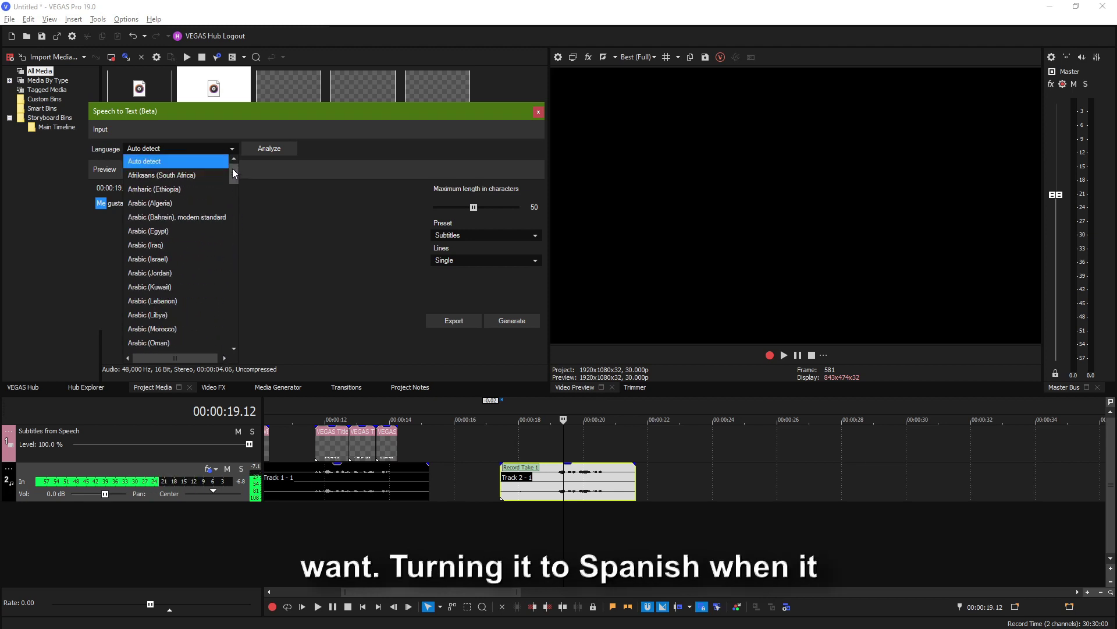
pyautogui.click(200, 164)
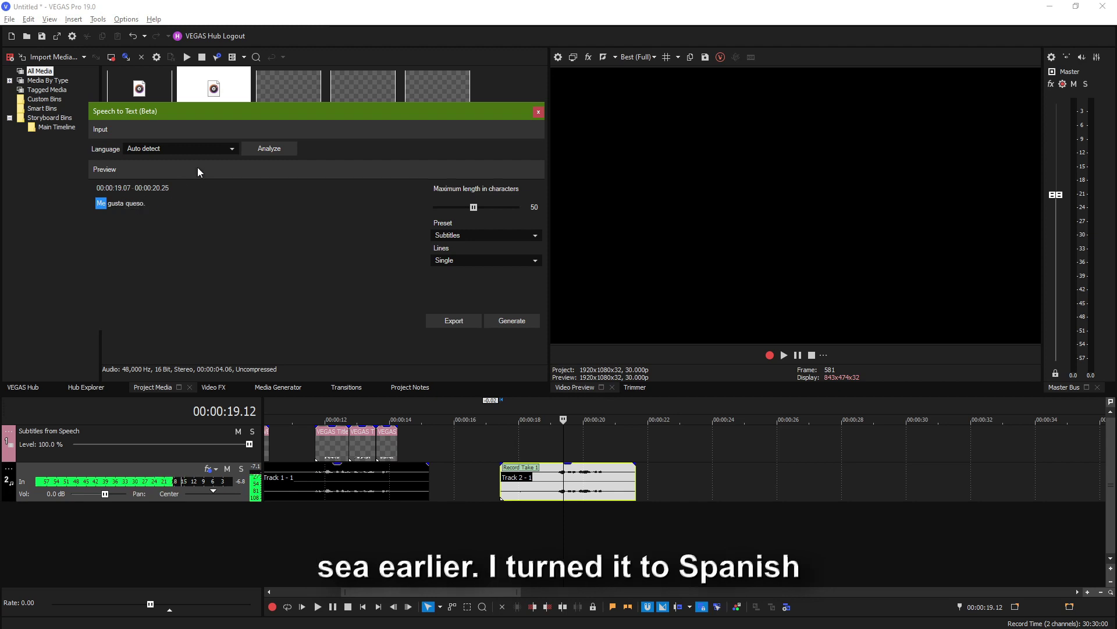
pyautogui.click(220, 155)
pyautogui.click(169, 163)
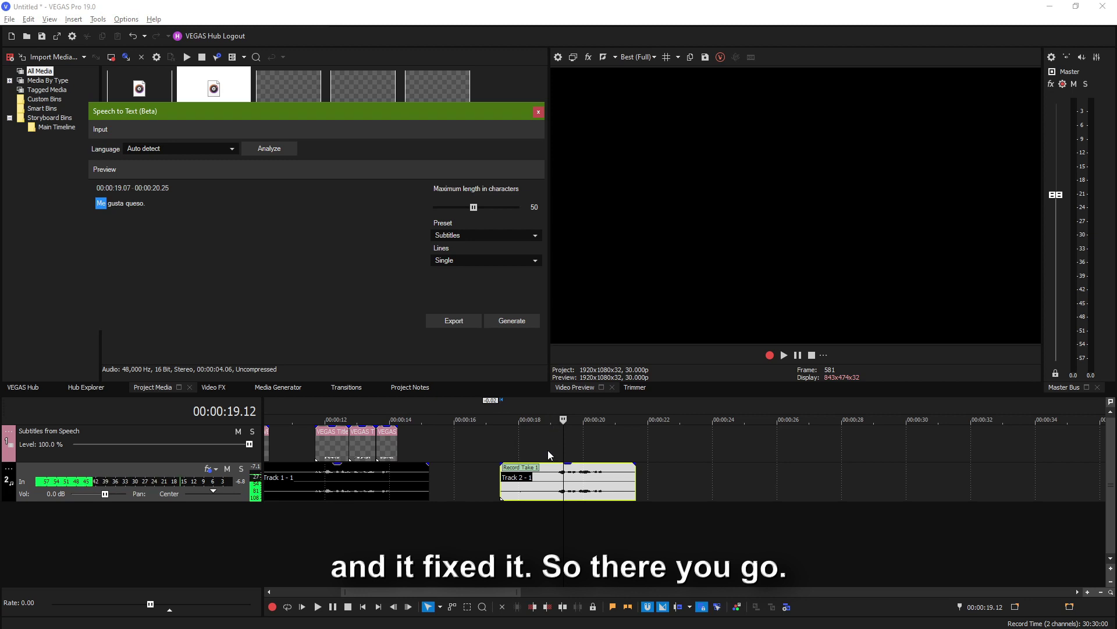
pyautogui.click(509, 322)
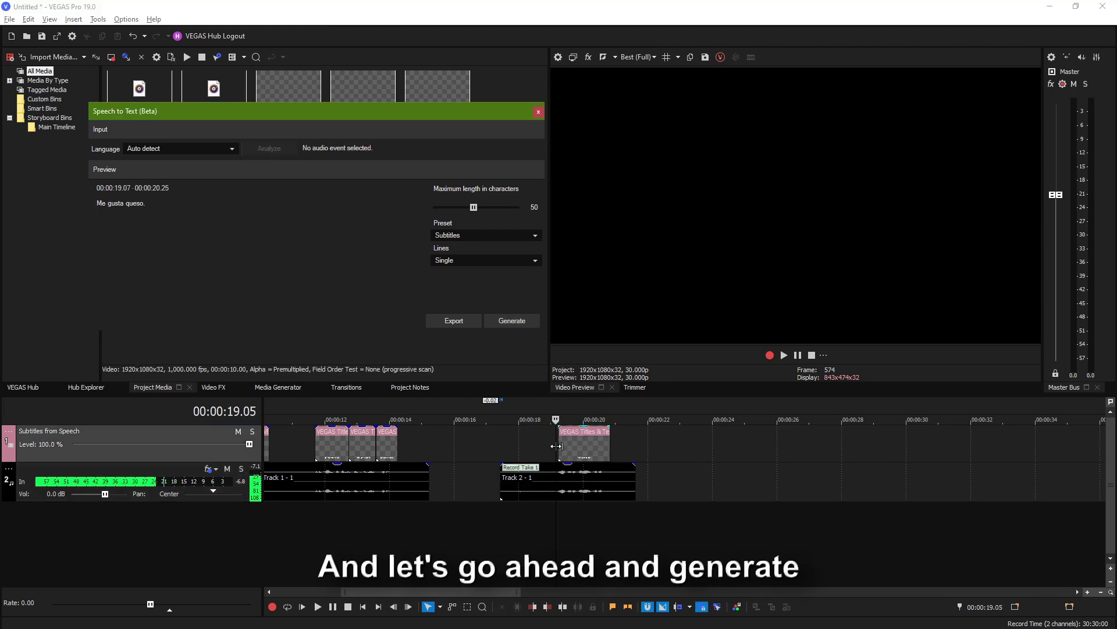
pyautogui.click(784, 355)
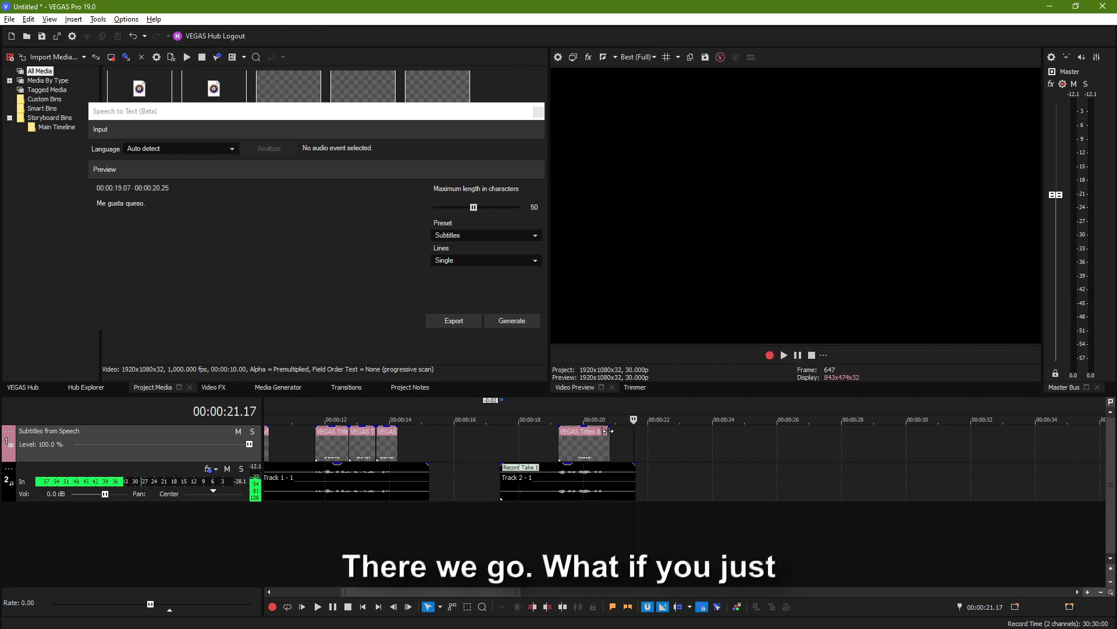
pyautogui.click(583, 450)
pyautogui.press('Delete')
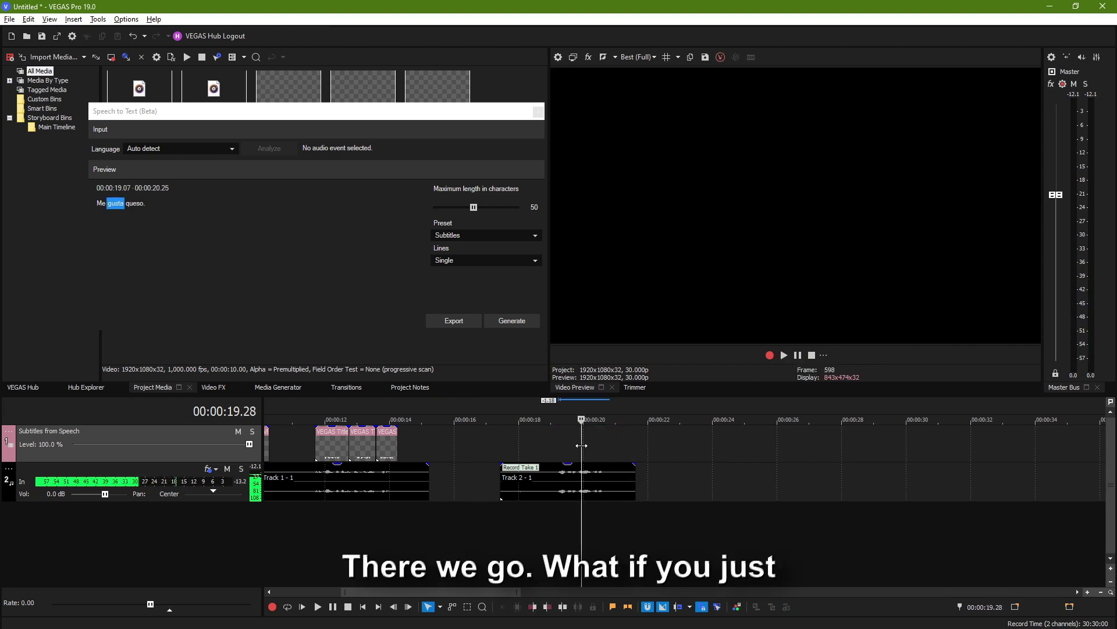
pyautogui.moveTo(474, 208); pyautogui.dragTo(434, 208)
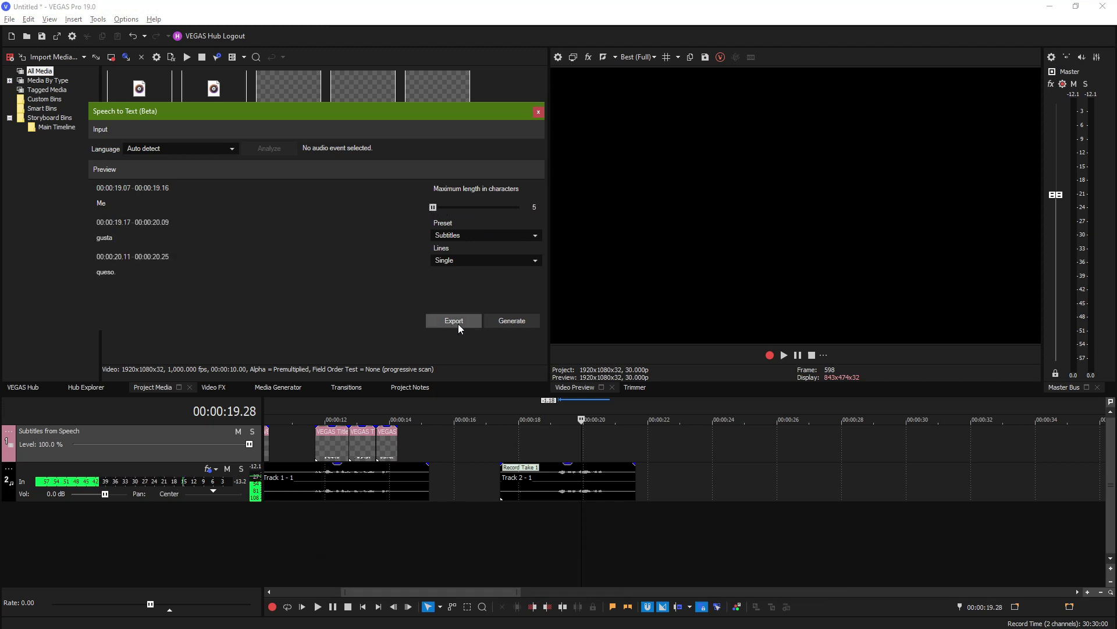
pyautogui.click(495, 320)
pyautogui.click(558, 401)
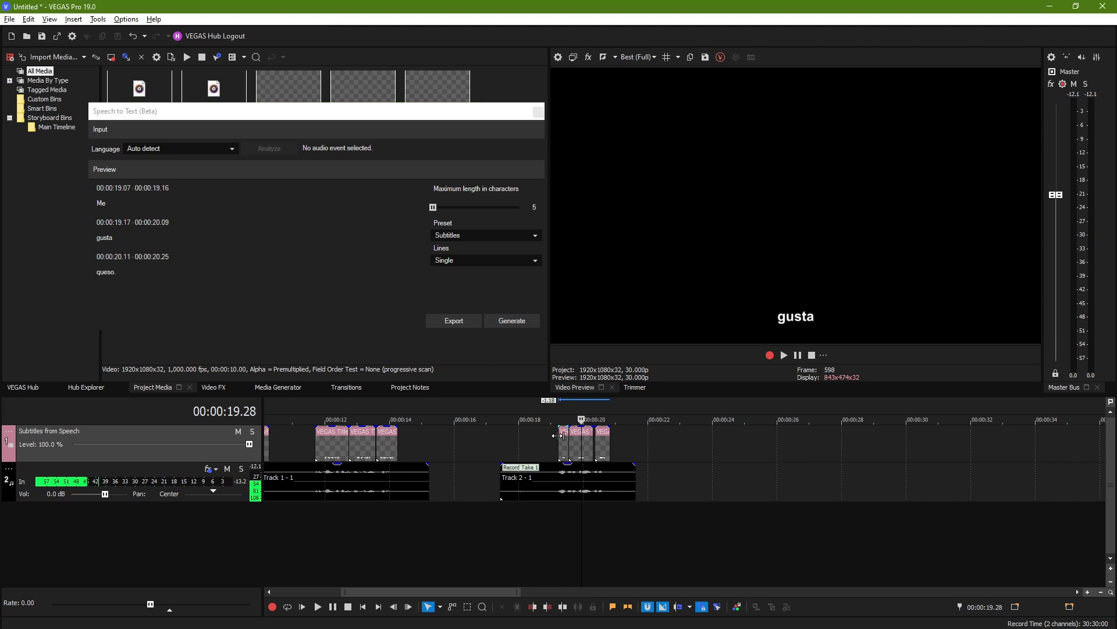
pyautogui.click(786, 355)
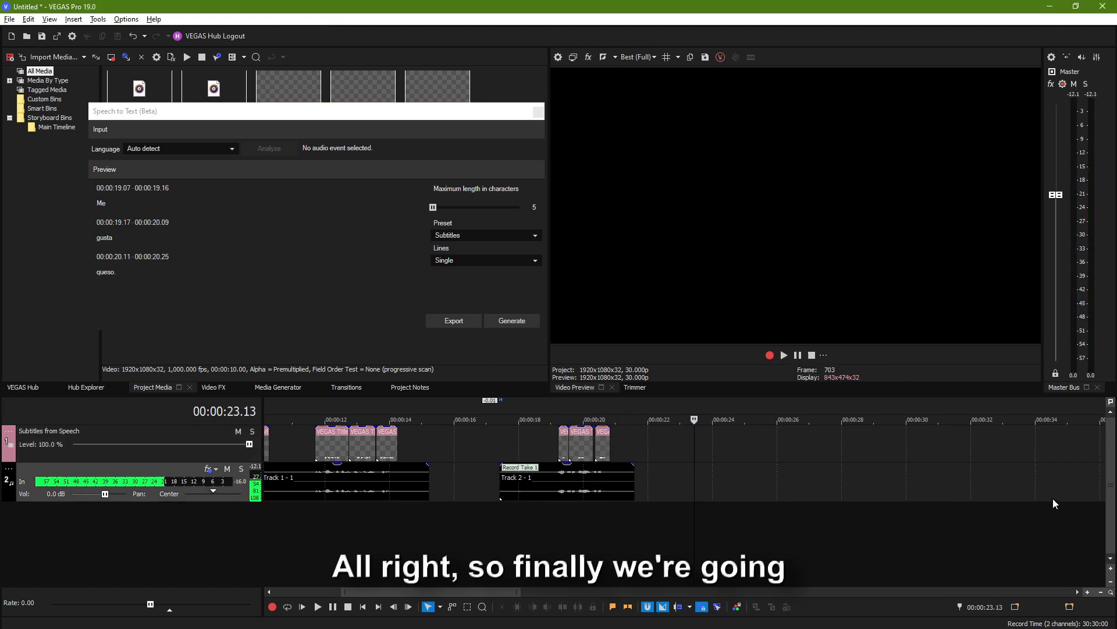
# Place 'How to FAKE Diegetic Sound in VEGAS PRO' after the takes, matching the project to 1280x720 29.970p
pyautogui.moveTo(1116, 530); pyautogui.dragTo(740, 446)
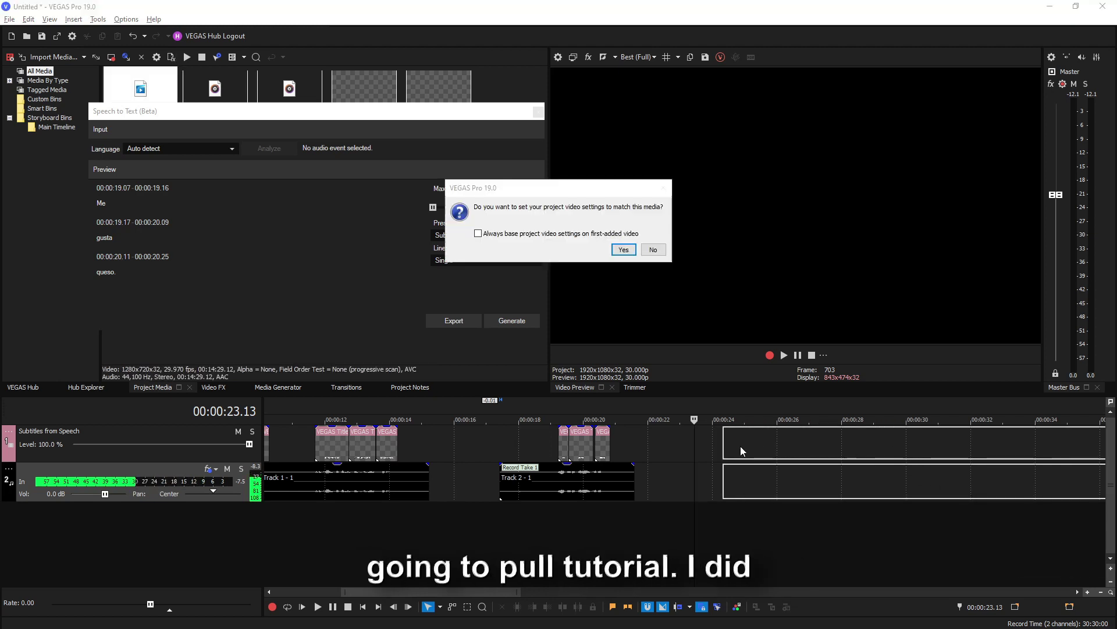
pyautogui.click(624, 250)
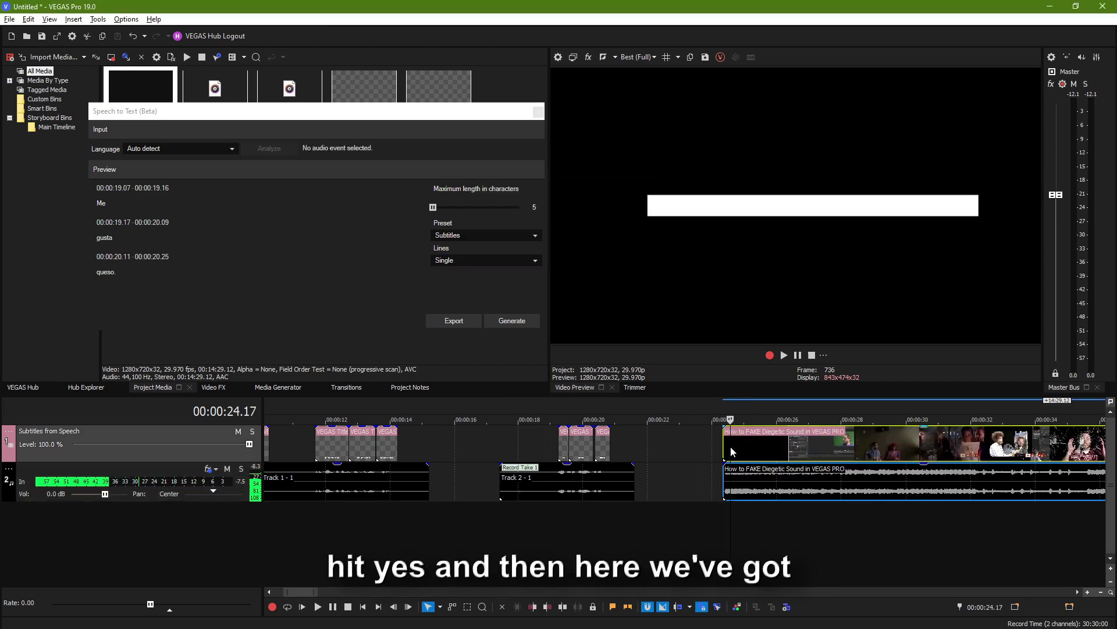
pyautogui.scroll(-5, 757, 449)
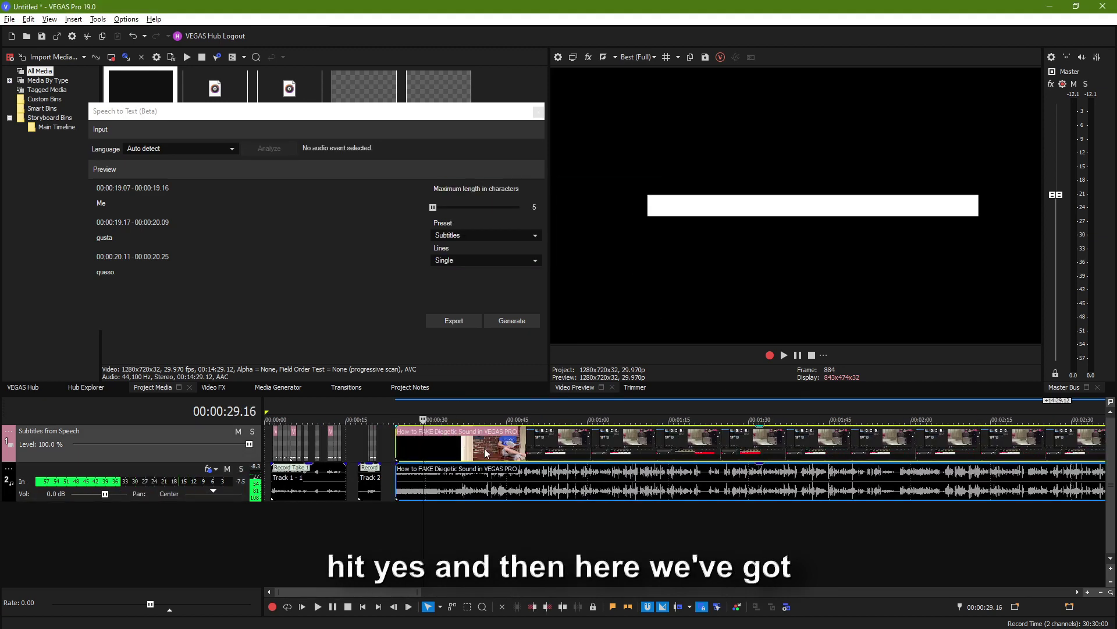
pyautogui.click(517, 453)
pyautogui.click(814, 450)
pyautogui.scroll(-3, 814, 449)
pyautogui.click(851, 455)
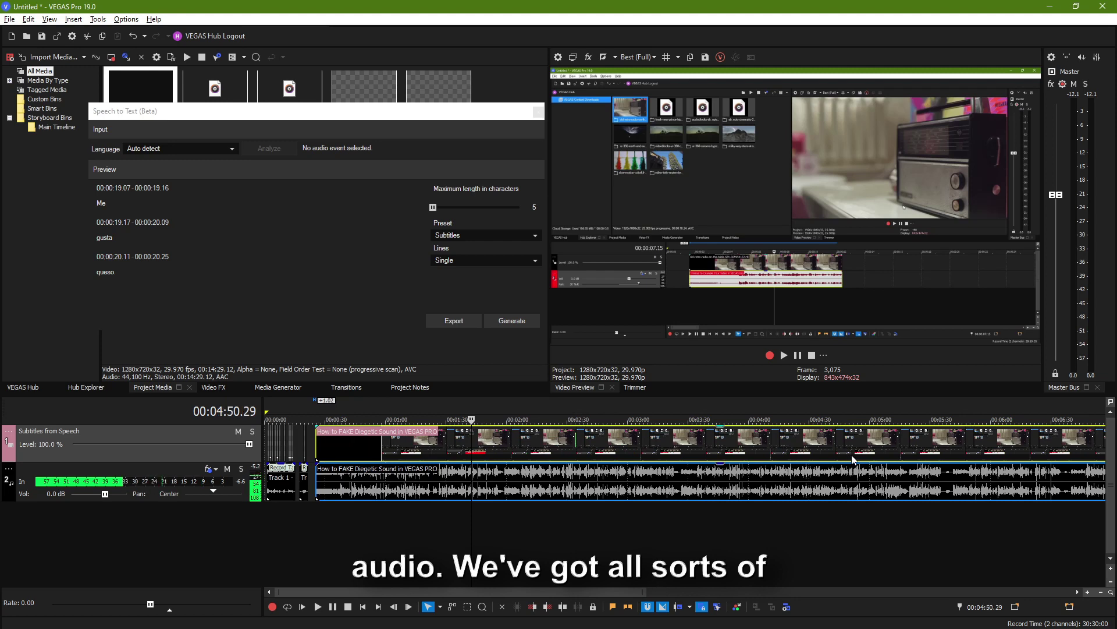
pyautogui.scroll(5, 851, 455)
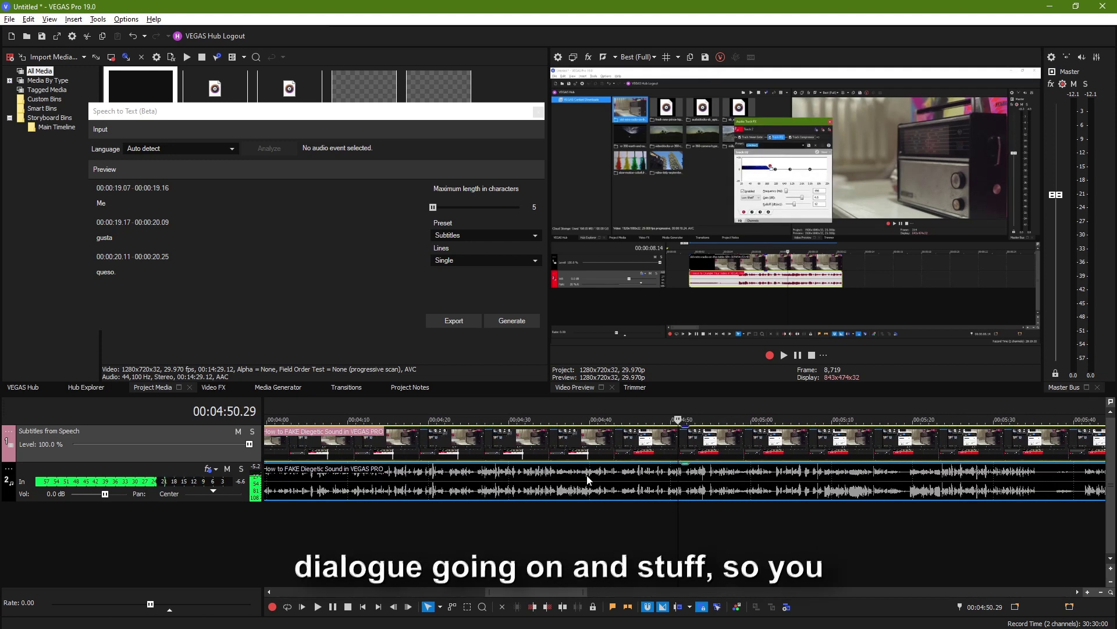
# Transcribe the tutorial video's speech and set Maximum length to 5 characters for one-word lines
pyautogui.click(248, 148)
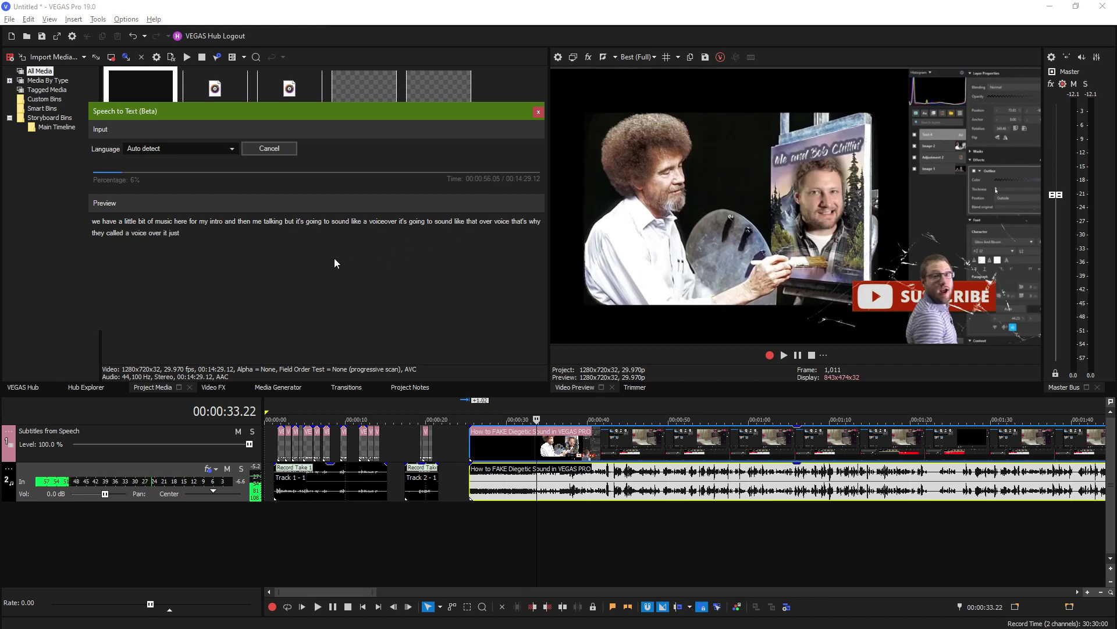
pyautogui.click(285, 150)
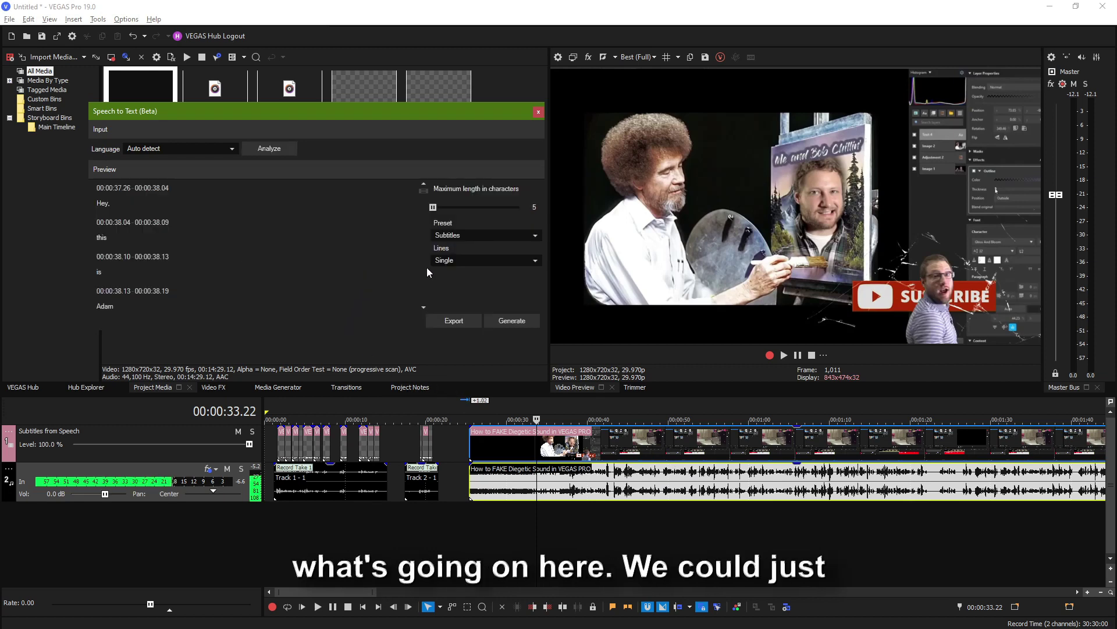
pyautogui.scroll(-2, 410, 296)
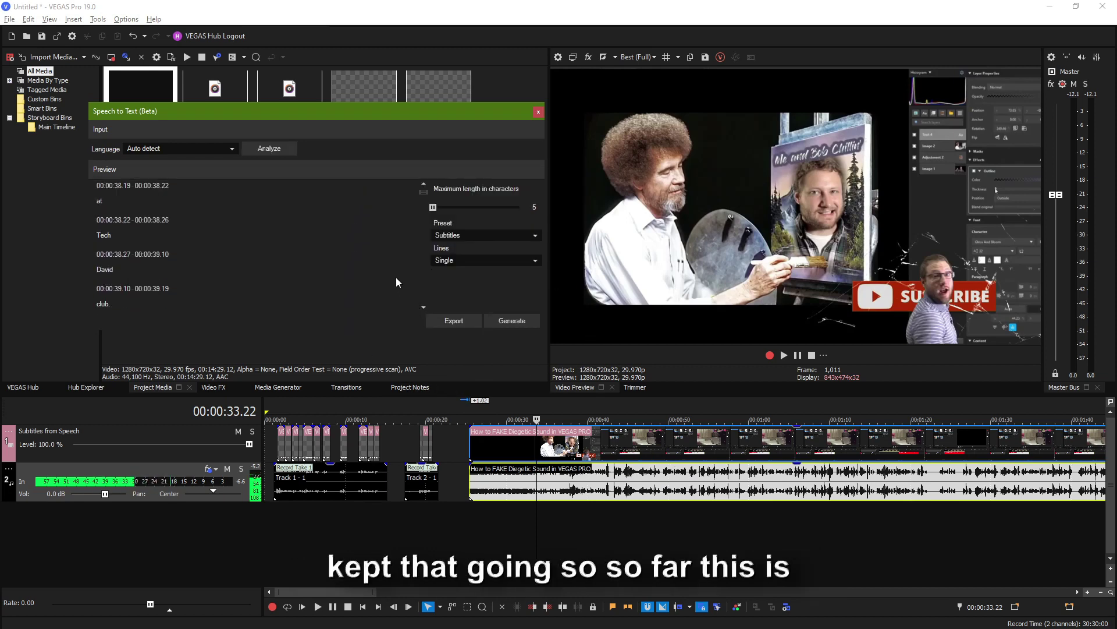
pyautogui.moveTo(423, 199)
pyautogui.mouseDown()
pyautogui.moveTo(424, 298)
pyautogui.moveTo(425, 191)
pyautogui.mouseUp()
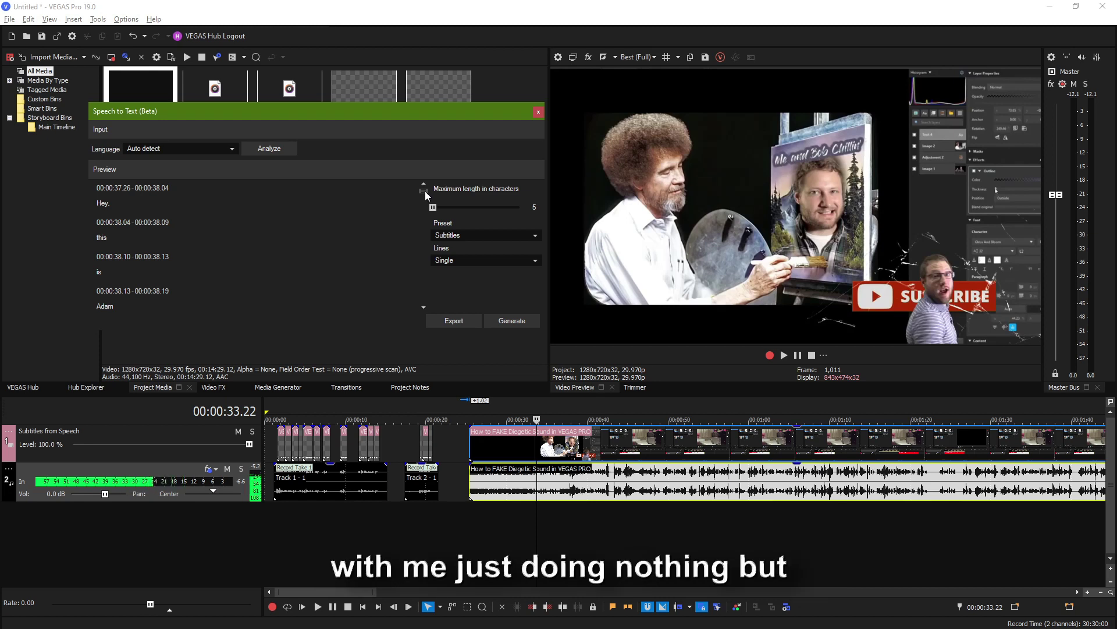
pyautogui.moveTo(432, 206); pyautogui.dragTo(459, 207)
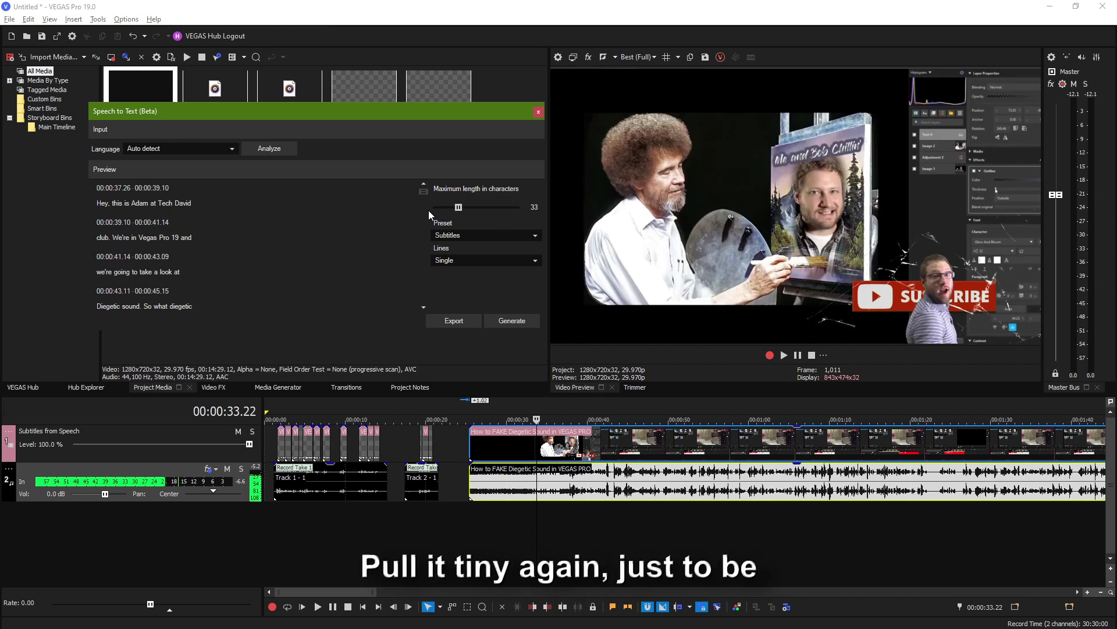
pyautogui.moveTo(459, 207); pyautogui.dragTo(458, 208)
pyautogui.moveTo(454, 209); pyautogui.dragTo(436, 207)
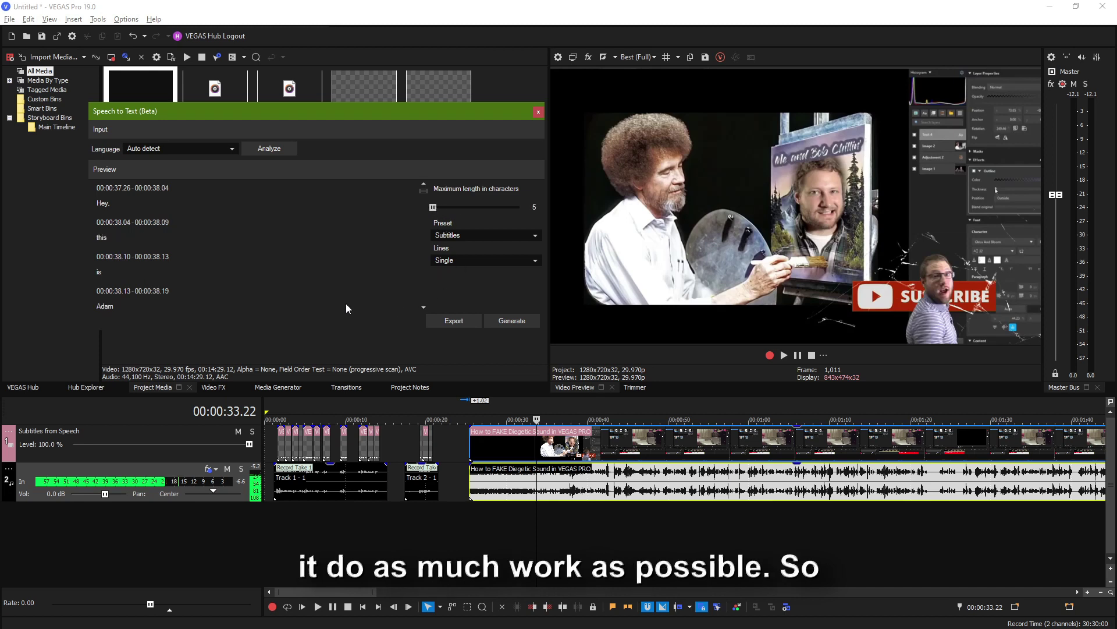
# Export the transcript as a SubRip (*.srt) file named 'tutorial' in Documents
pyautogui.click(460, 324)
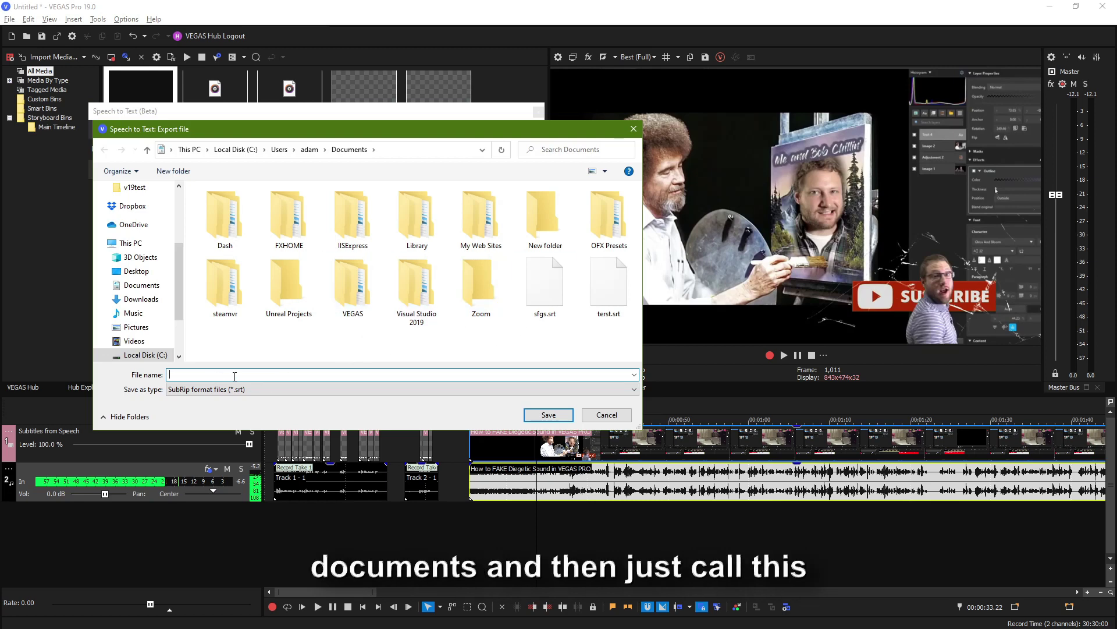
pyautogui.write('tutorial')
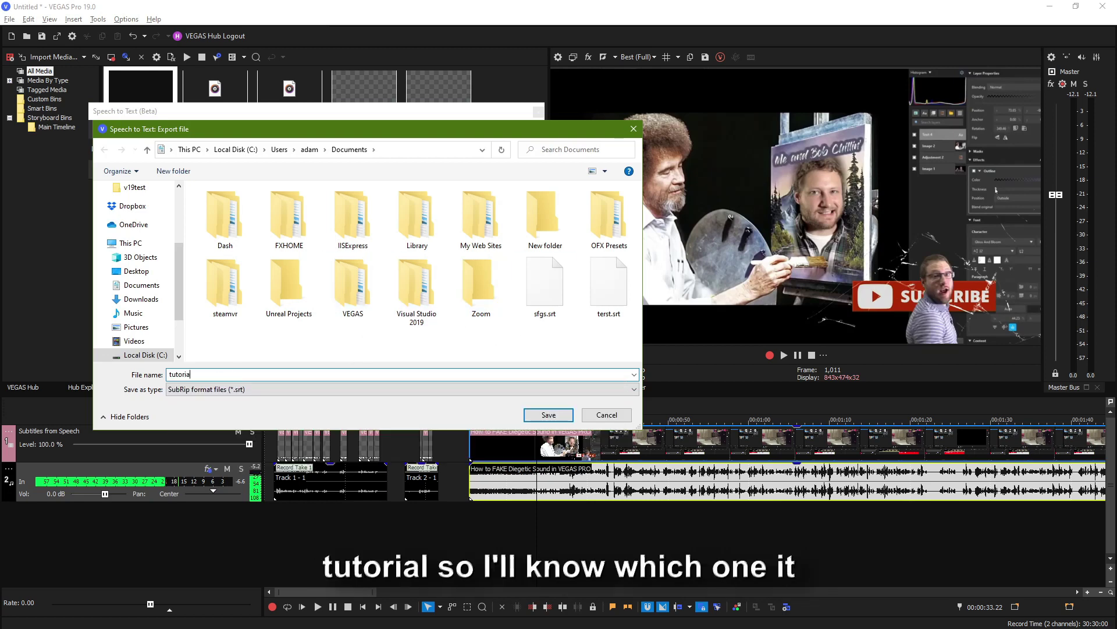
pyautogui.click(529, 414)
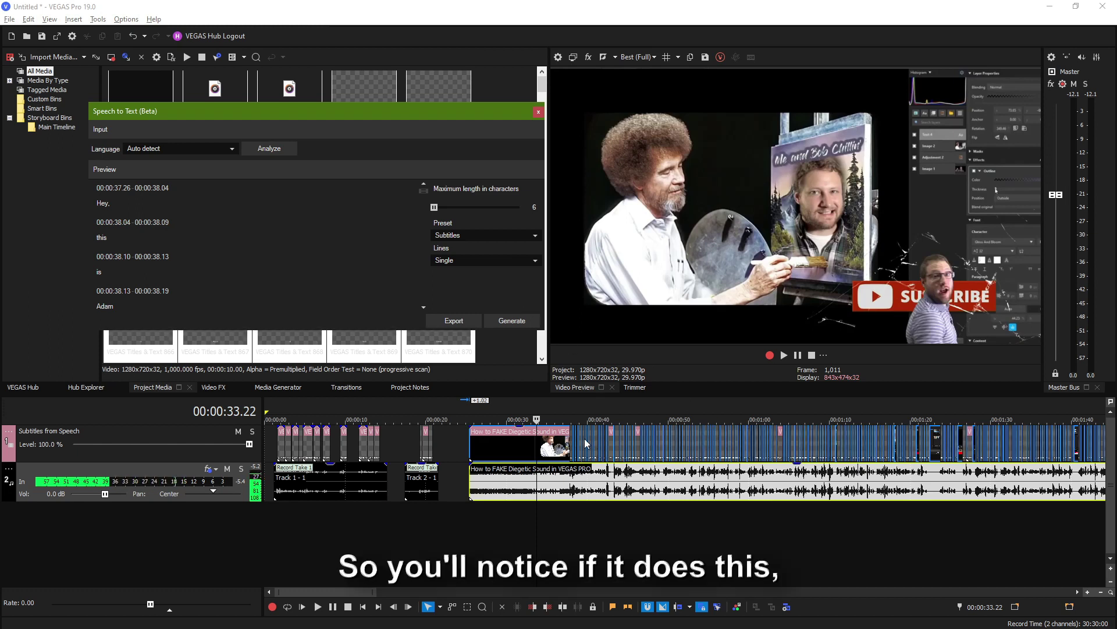
# Move the tutorial video onto a new video track placed beneath the subtitles track
pyautogui.click(448, 443)
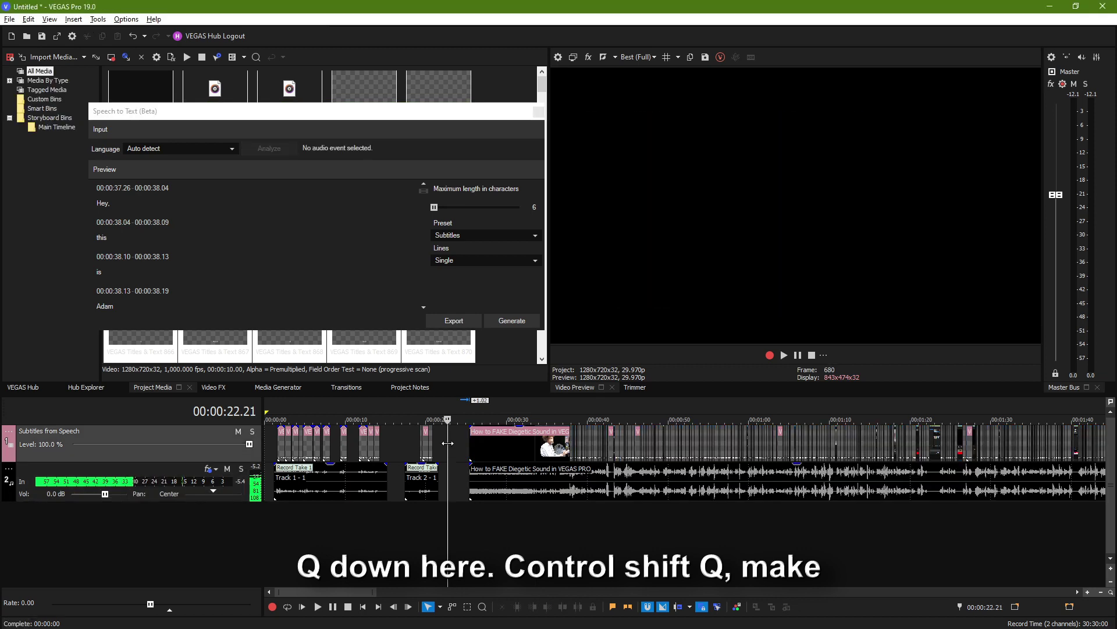
pyautogui.hotkey('ctrl', 'shift', 'q')
pyautogui.moveTo(487, 474); pyautogui.dragTo(454, 464)
pyautogui.moveTo(212, 469); pyautogui.dragTo(213, 426)
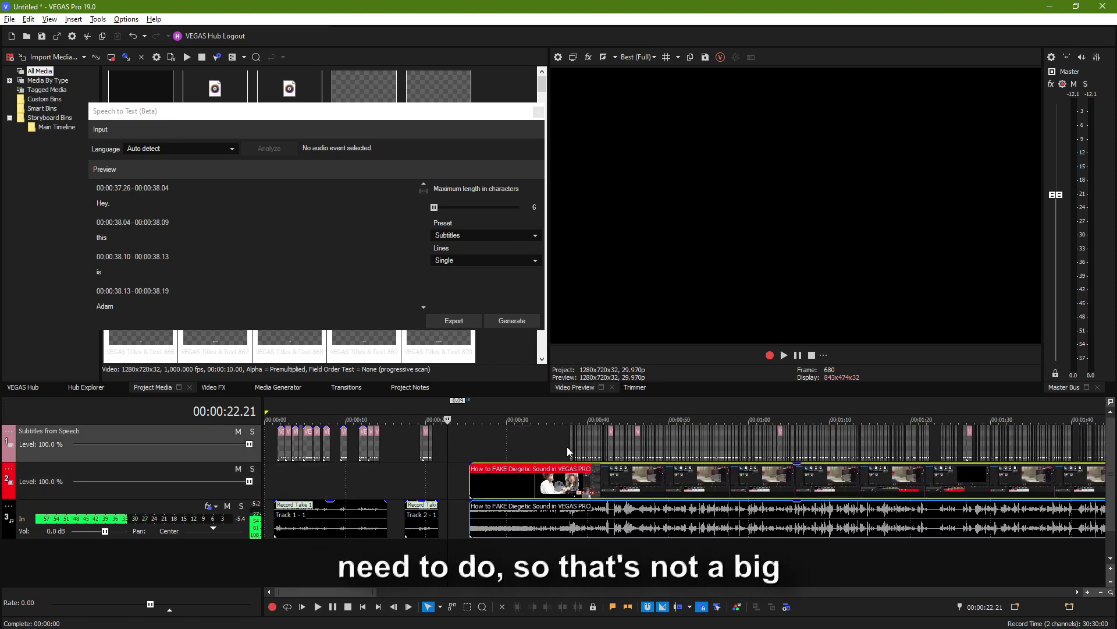
# Play the video from about 37 seconds to check the subtitles, then close Speech to Text
pyautogui.click(564, 446)
pyautogui.click(783, 355)
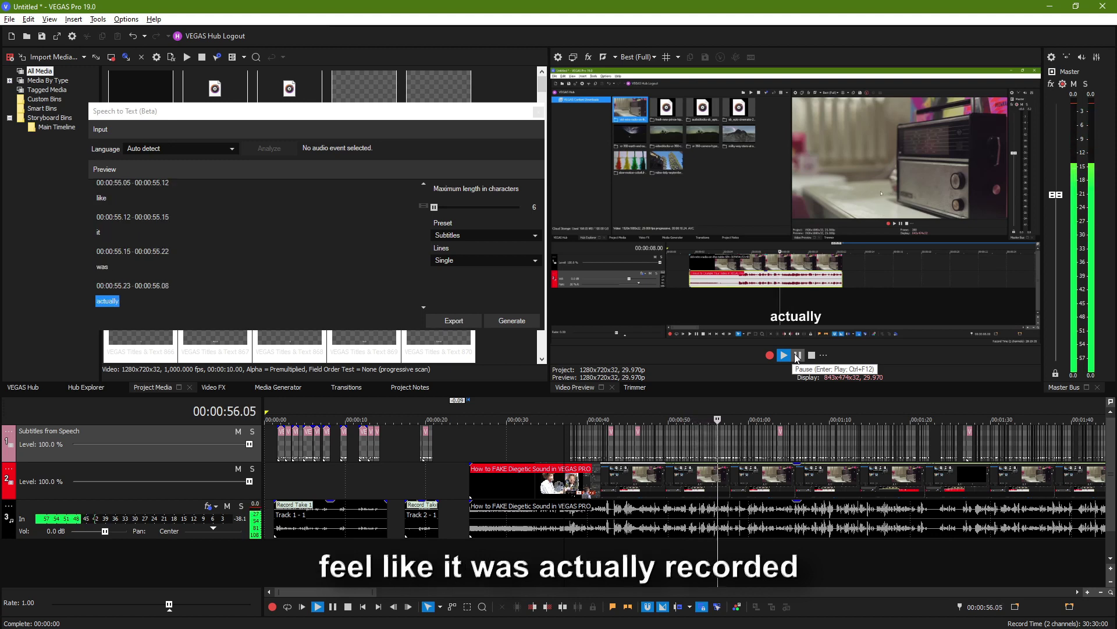
pyautogui.click(797, 355)
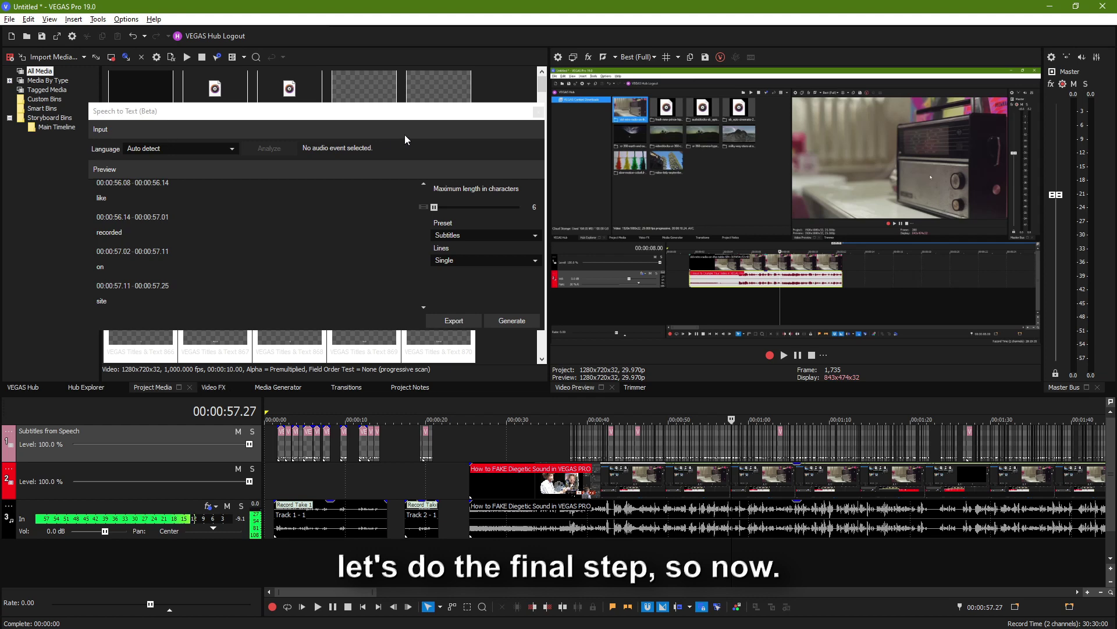
pyautogui.click(537, 112)
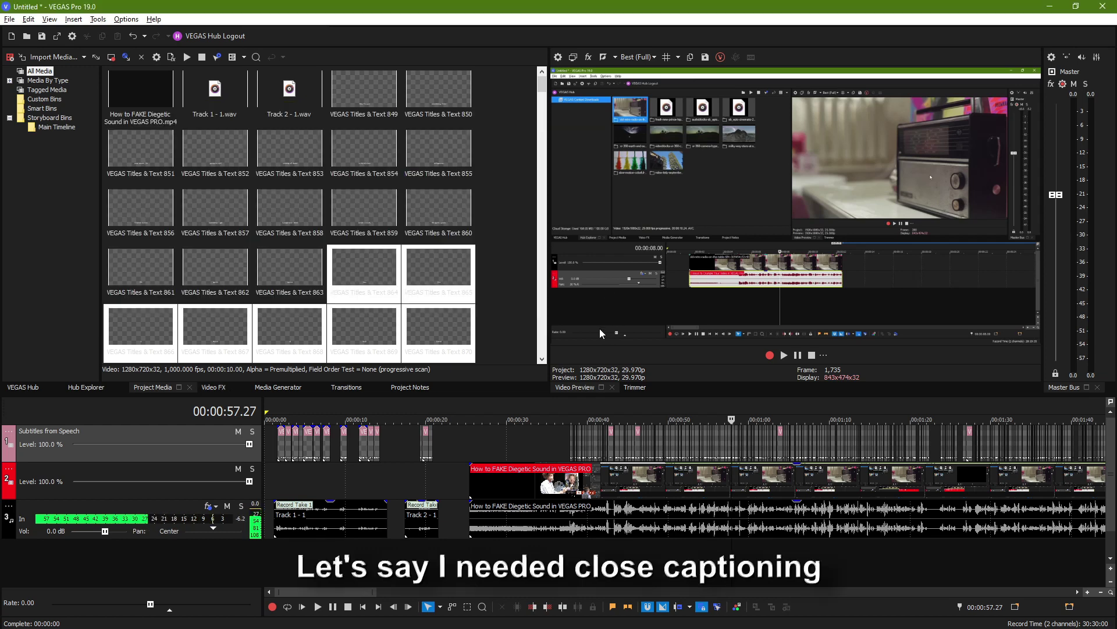
# Import tutorial.srt as closed captions using the SubRip Subtitles (*.srt) file type
pyautogui.click(10, 20)
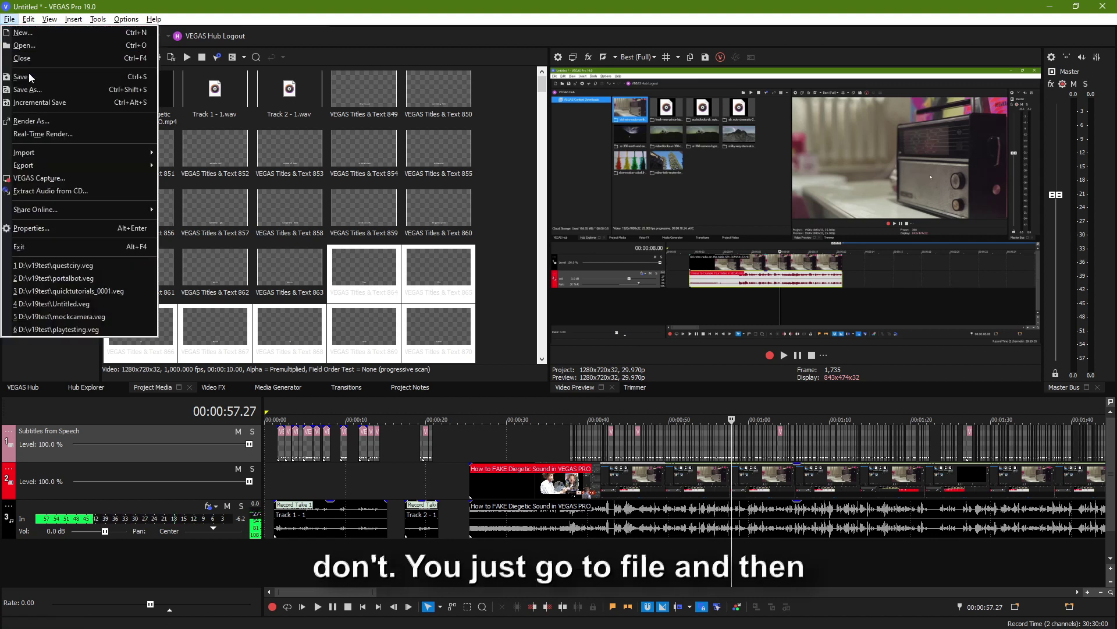
pyautogui.moveTo(97, 169)
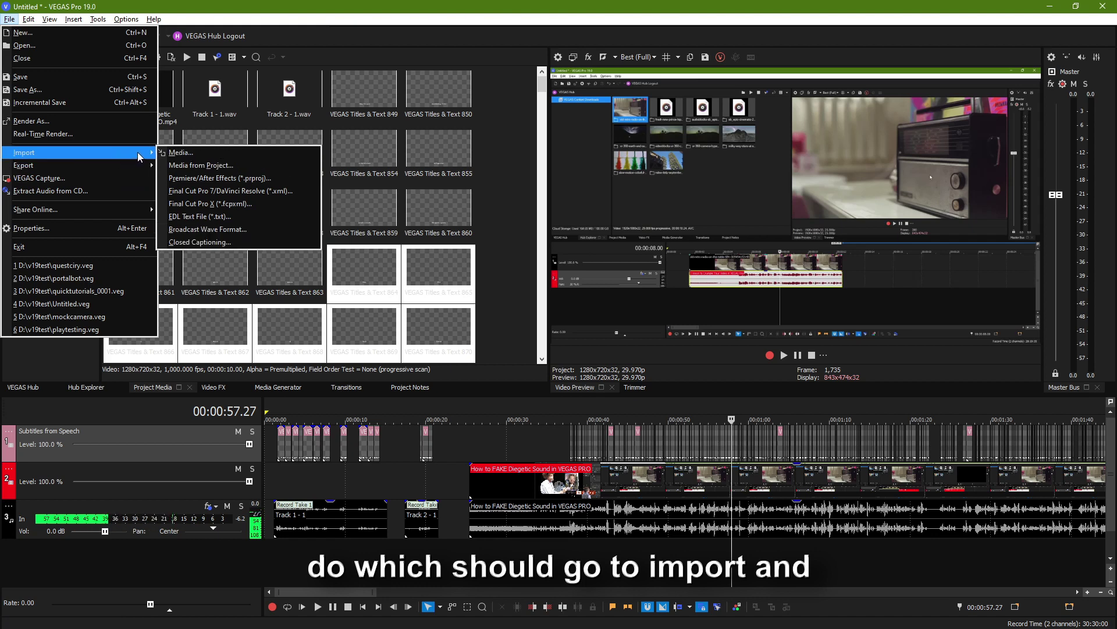
pyautogui.click(199, 242)
pyautogui.click(448, 298)
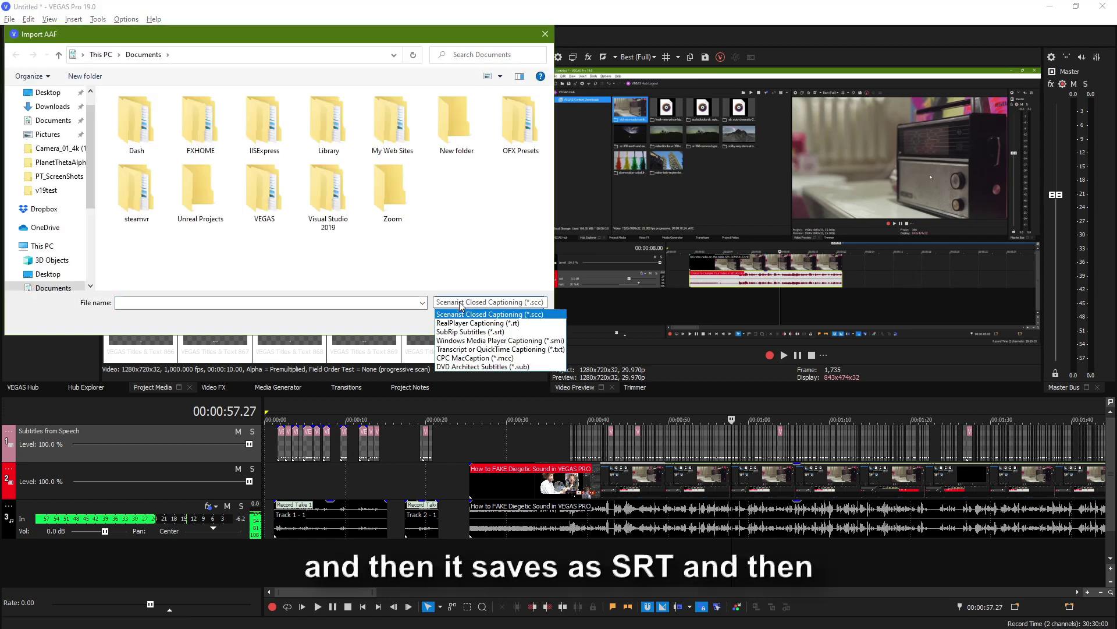
pyautogui.click(468, 336)
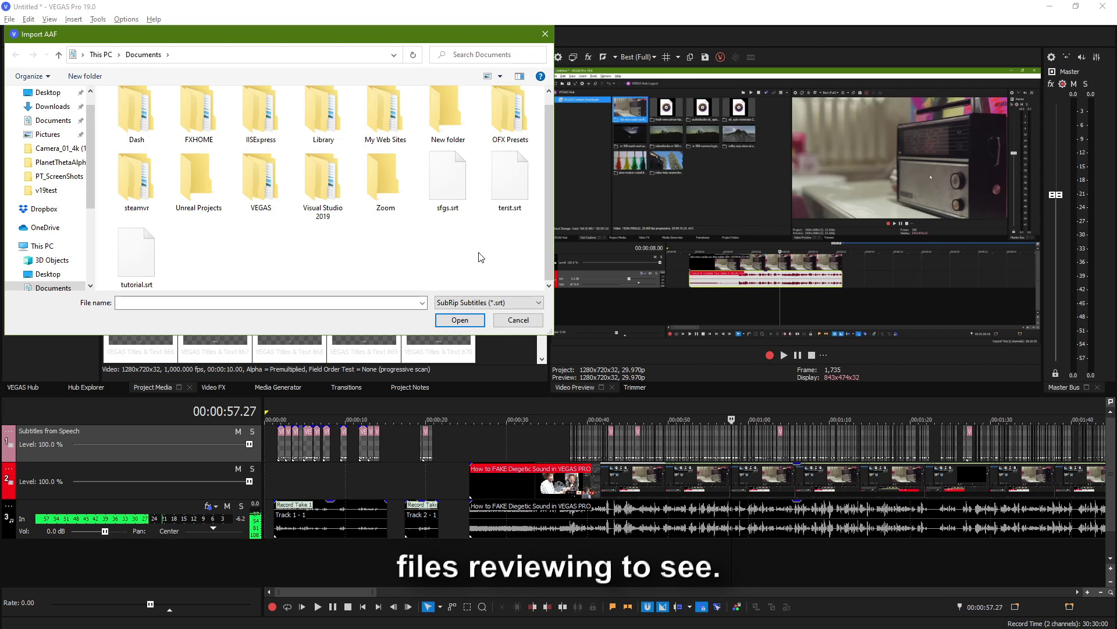
pyautogui.click(155, 260)
pyautogui.click(450, 318)
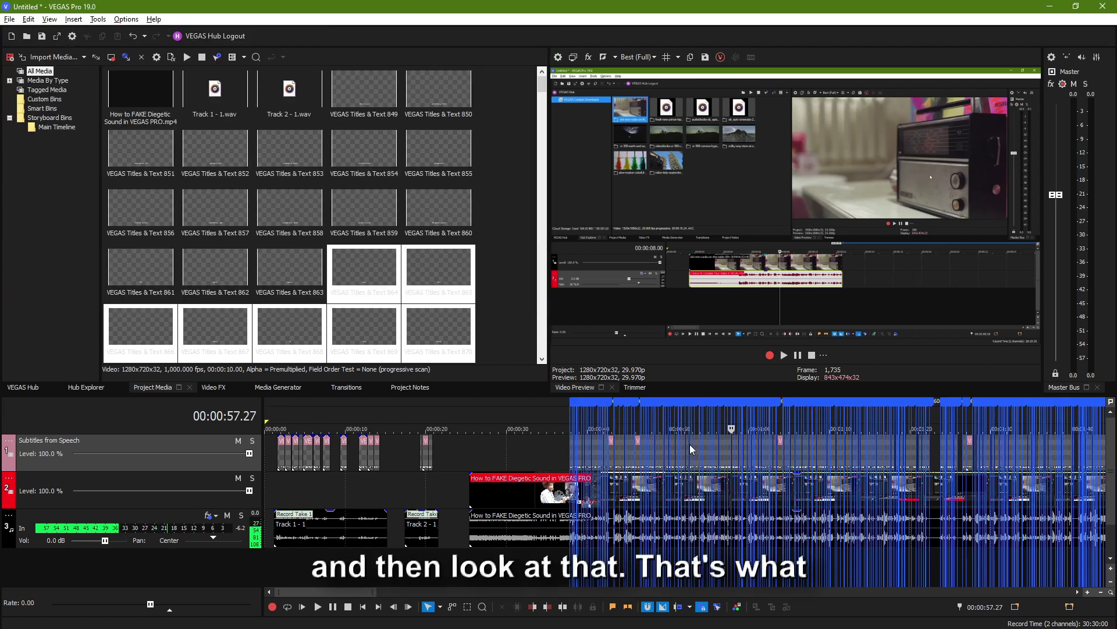
pyautogui.scroll(10, 692, 449)
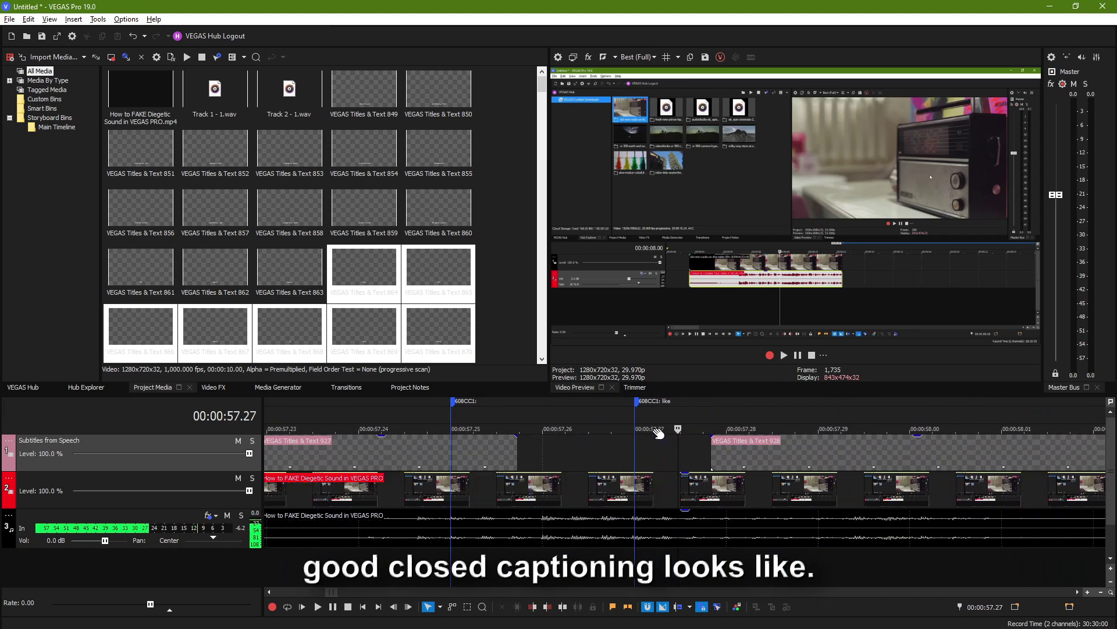
pyautogui.scroll(-3, 628, 420)
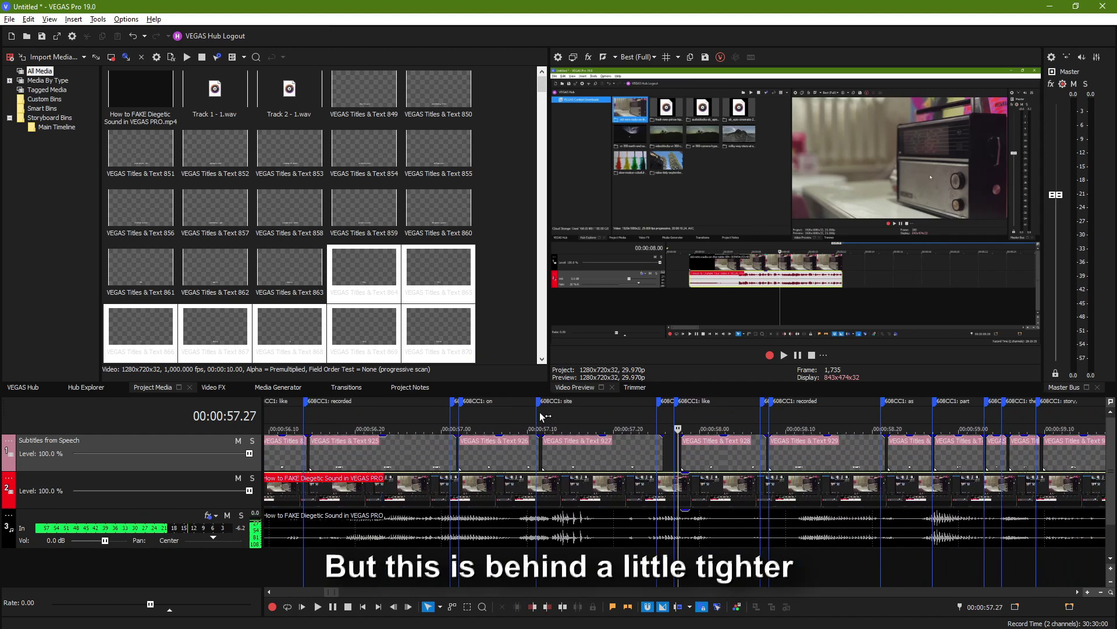
pyautogui.scroll(-2, 595, 430)
pyautogui.scroll(4, 721, 433)
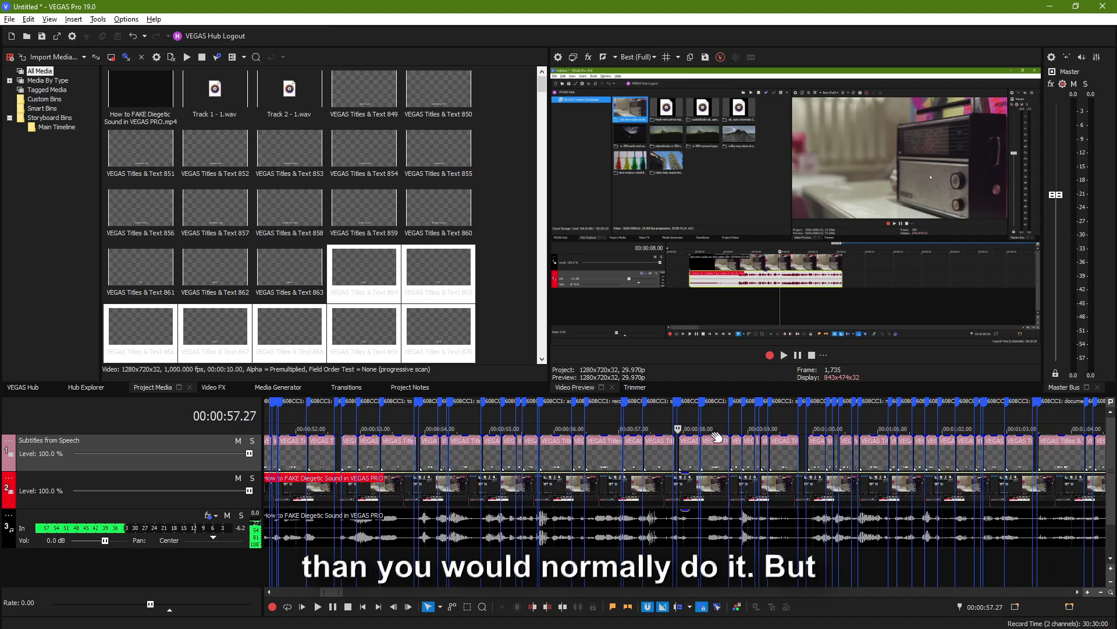
pyautogui.scroll(3, 671, 429)
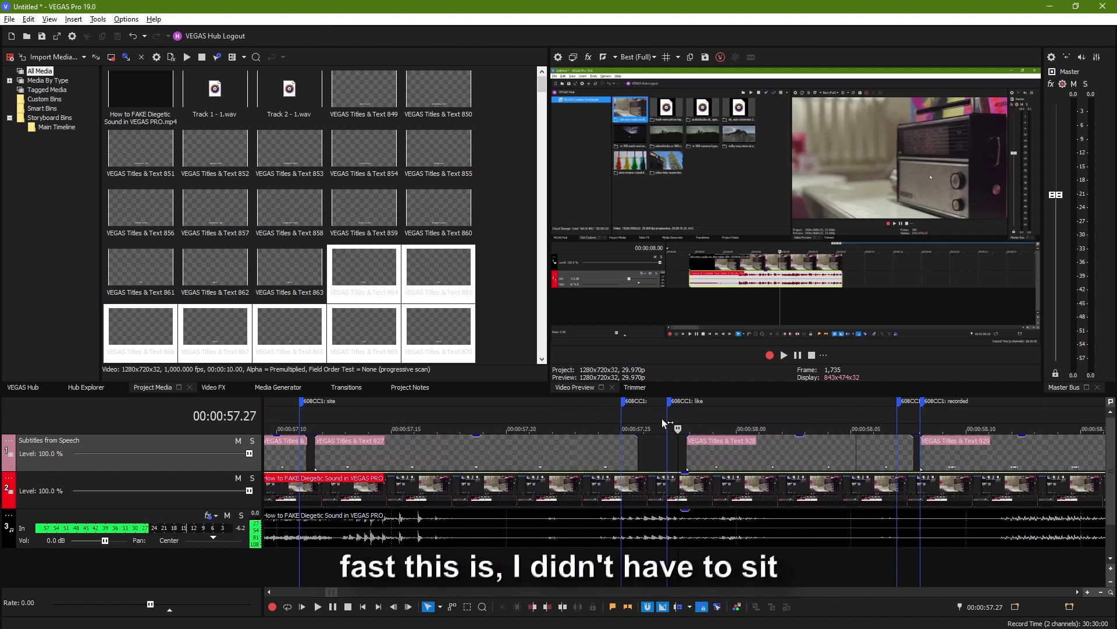
pyautogui.rightClick(700, 411)
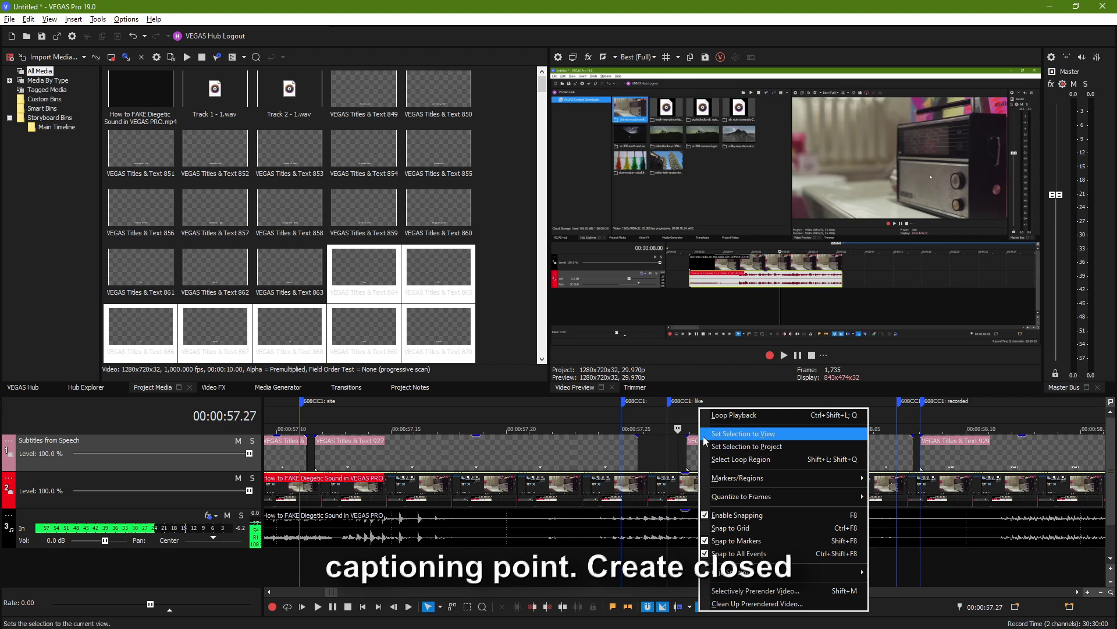
pyautogui.click(598, 414)
pyautogui.click(598, 415)
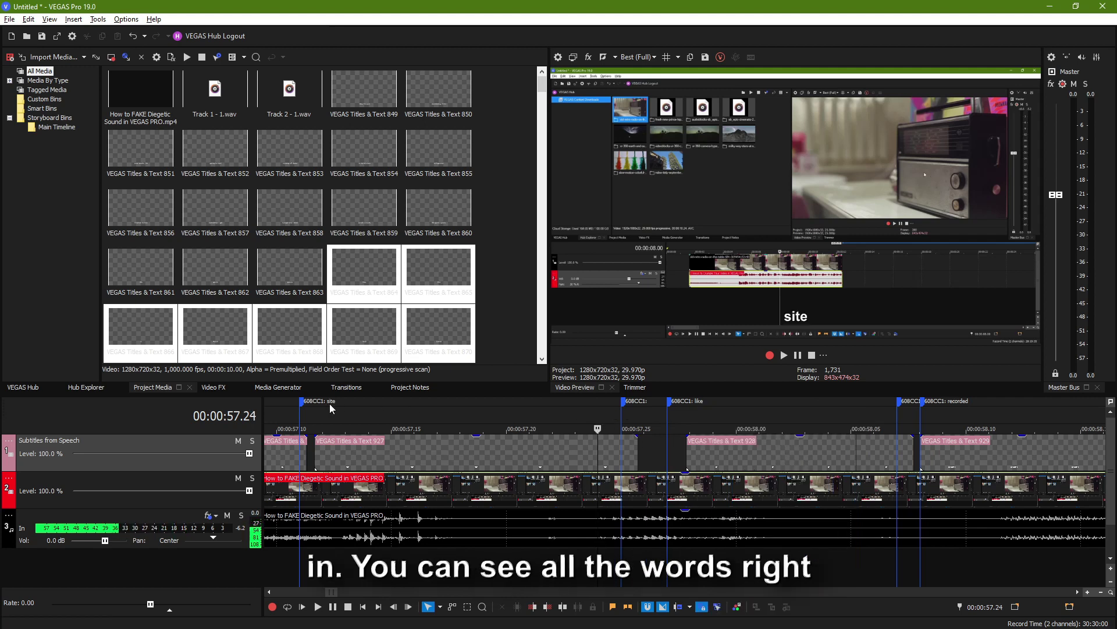